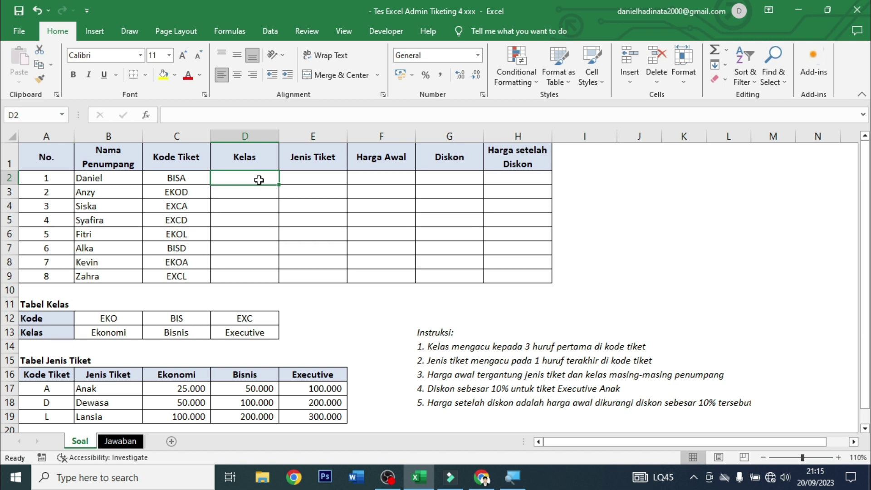
Step: Switch to the Chrome browser and read through the HashMicro article explaining ticketing systems
{"action": "left_click", "coordinate": [482, 478]}
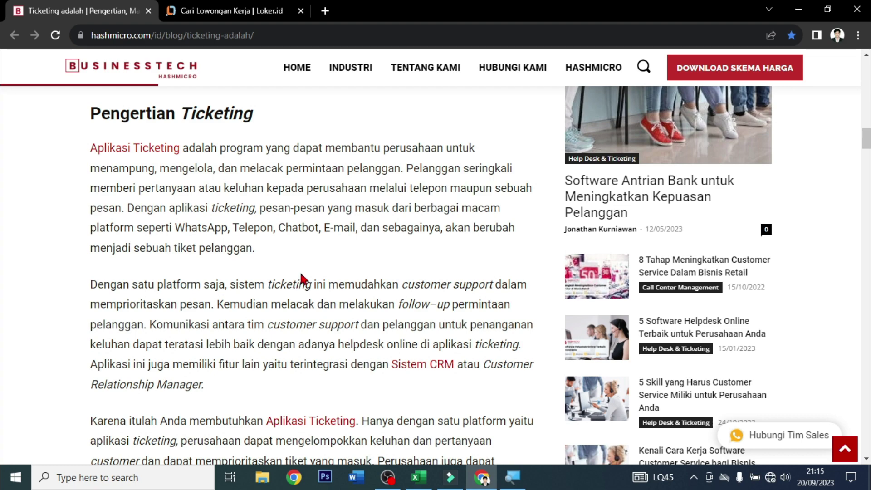
{"action": "scroll", "coordinate": [311, 280], "scroll_direction": "down", "scroll_amount": 7}
{"action": "scroll", "coordinate": [311, 280], "scroll_direction": "down", "scroll_amount": 15}
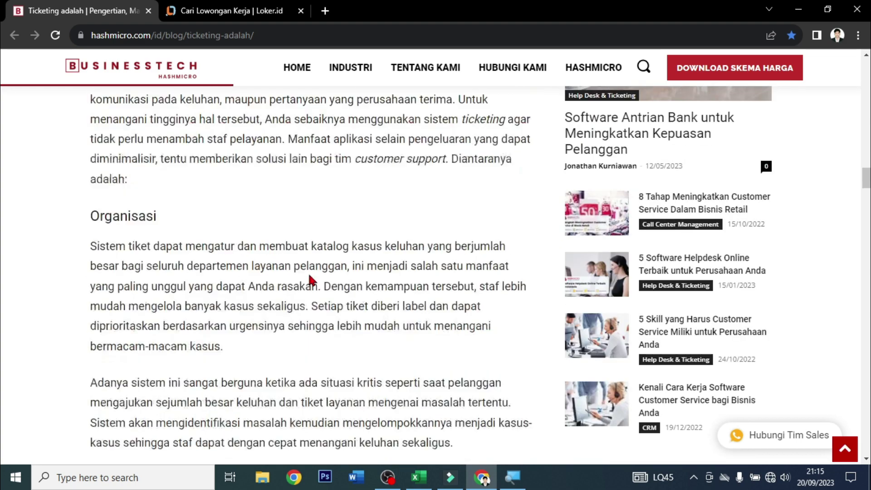
{"action": "scroll", "coordinate": [312, 275], "scroll_direction": "down", "scroll_amount": 15}
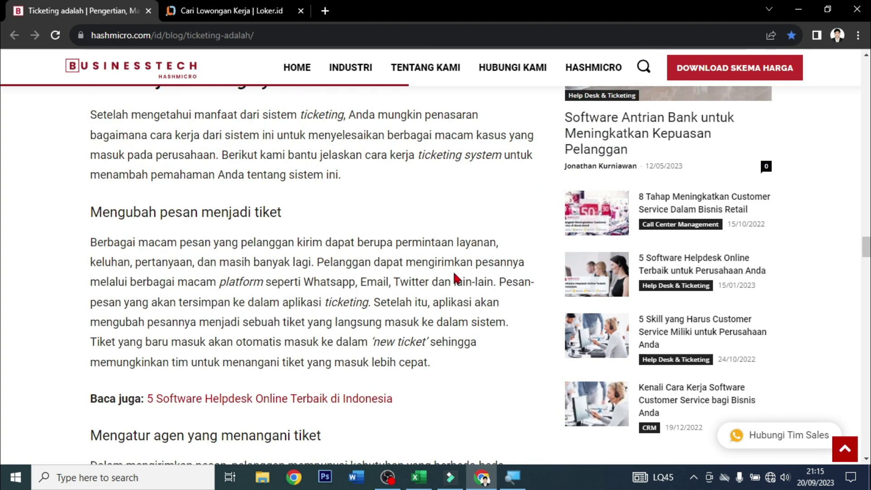
{"action": "scroll", "coordinate": [458, 299], "scroll_direction": "up", "scroll_amount": 4}
{"action": "scroll", "coordinate": [450, 313], "scroll_direction": "up", "scroll_amount": 15}
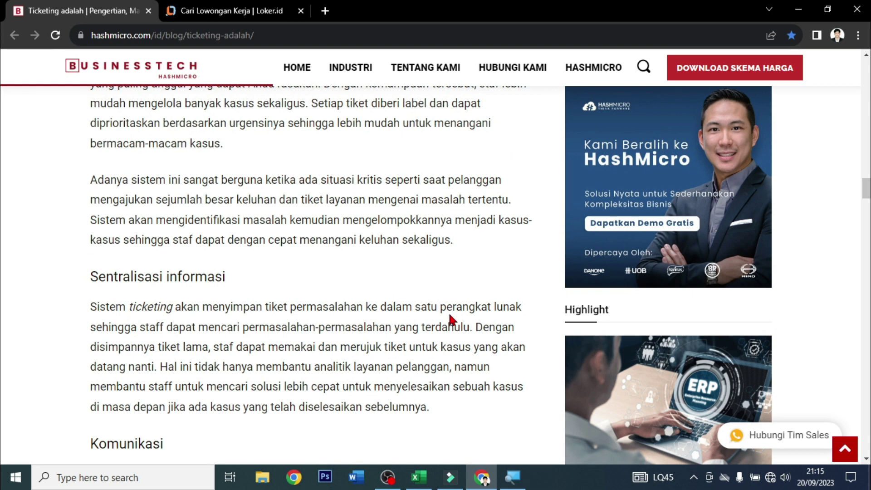
Step: Look through the loker.id job listings for "admin tiket"
{"action": "left_click", "coordinate": [257, 6]}
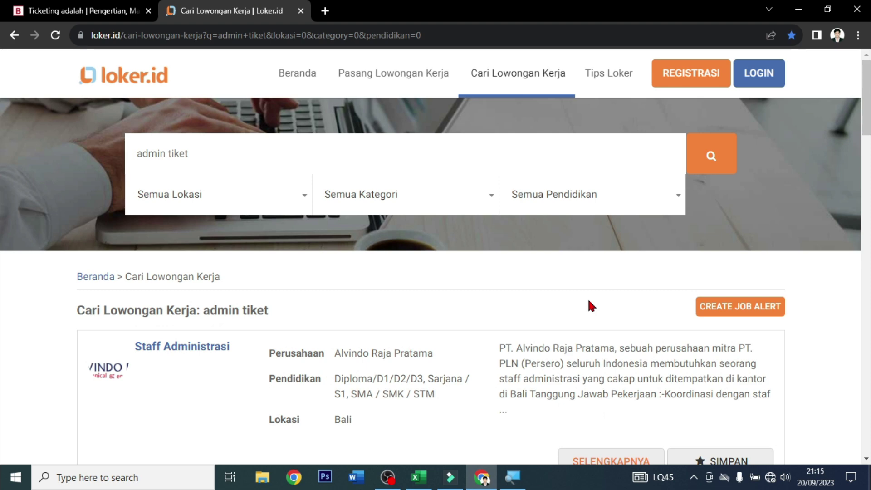
{"action": "scroll", "coordinate": [606, 323], "scroll_direction": "down", "scroll_amount": 4}
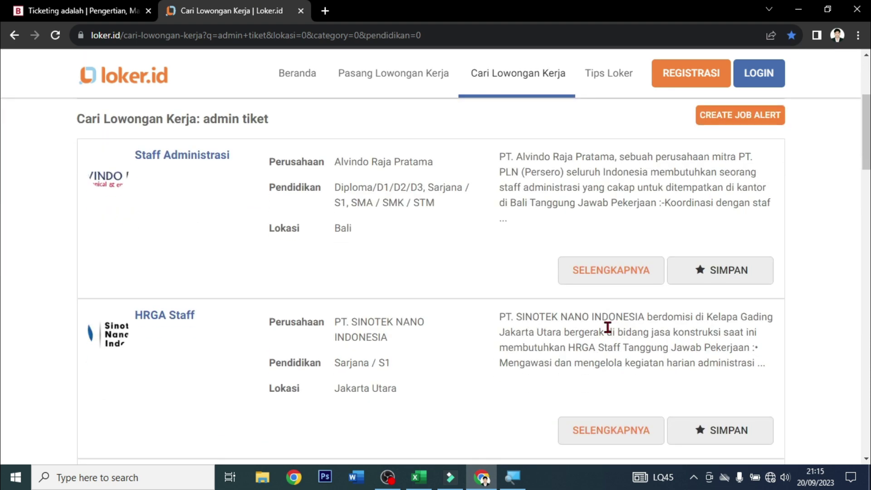
{"action": "scroll", "coordinate": [608, 327], "scroll_direction": "down", "scroll_amount": 5}
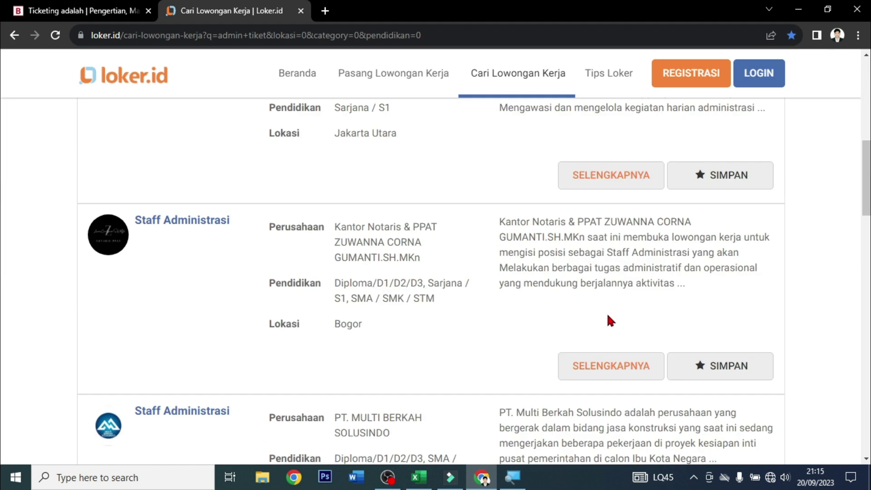
{"action": "scroll", "coordinate": [608, 316], "scroll_direction": "down", "scroll_amount": 4}
{"action": "scroll", "coordinate": [593, 352], "scroll_direction": "up", "scroll_amount": 15}
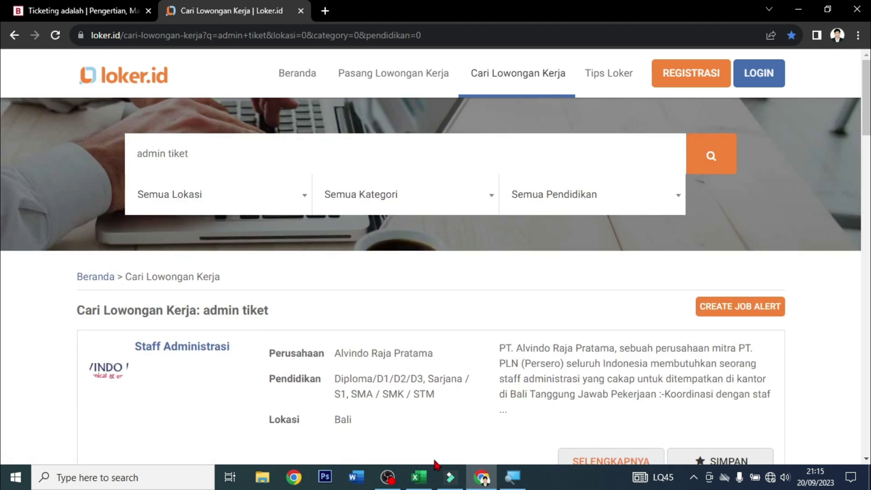
Step: Switch back to the Excel workbook and examine the passenger table's columns and the empty cells in D2:H9
{"action": "left_click", "coordinate": [419, 477]}
{"action": "left_click", "coordinate": [242, 177]}
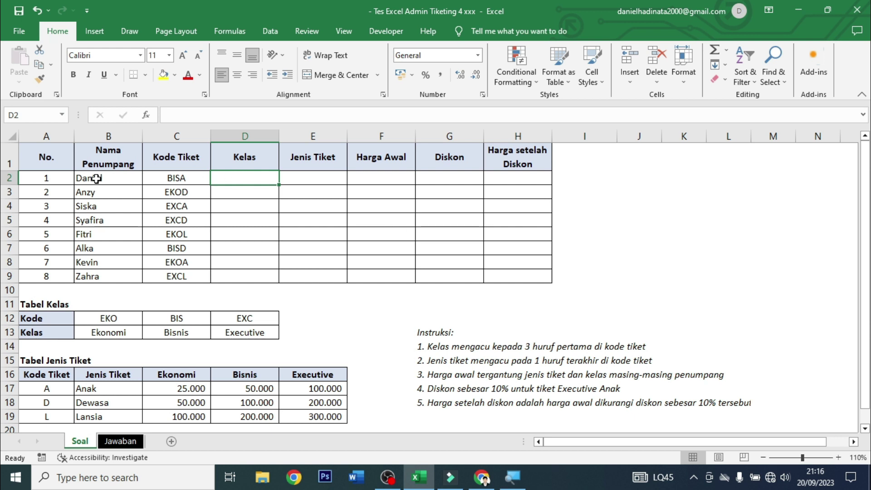
{"action": "left_click_drag", "start_coordinate": [68, 158], "coordinate": [508, 266]}
{"action": "left_click", "coordinate": [26, 151]}
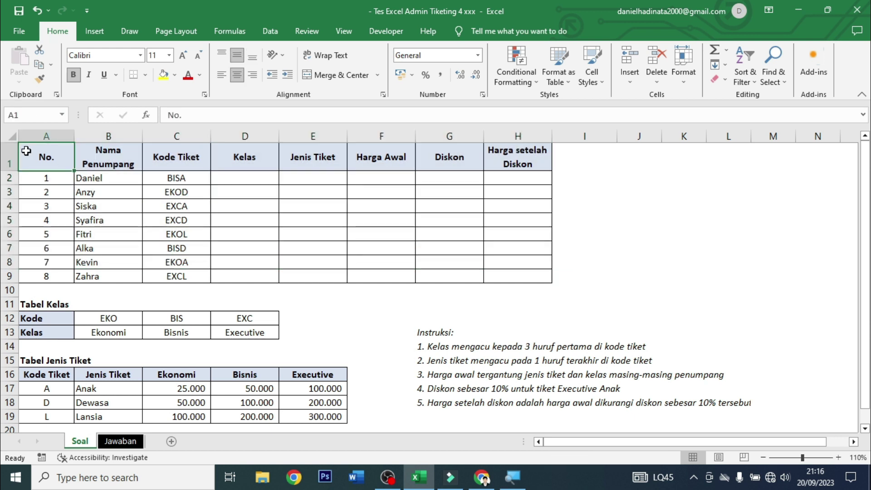
{"action": "left_click", "coordinate": [109, 136]}
{"action": "left_click", "coordinate": [175, 135]}
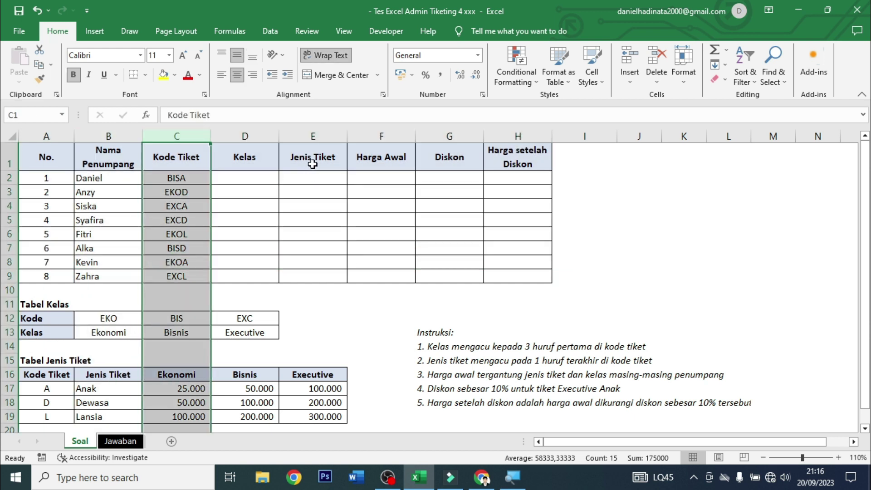
{"action": "left_click", "coordinate": [430, 166]}
{"action": "left_click_drag", "start_coordinate": [414, 166], "coordinate": [517, 270]}
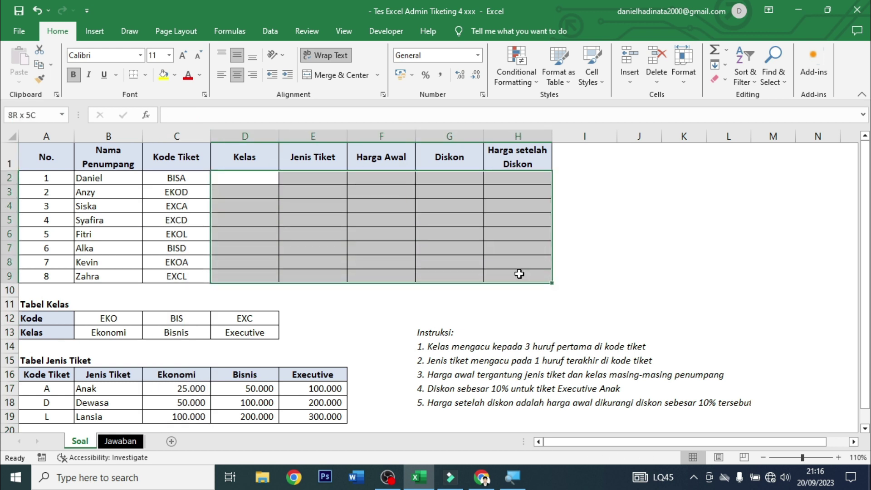
{"action": "left_click", "coordinate": [395, 231]}
{"action": "left_click", "coordinate": [509, 221]}
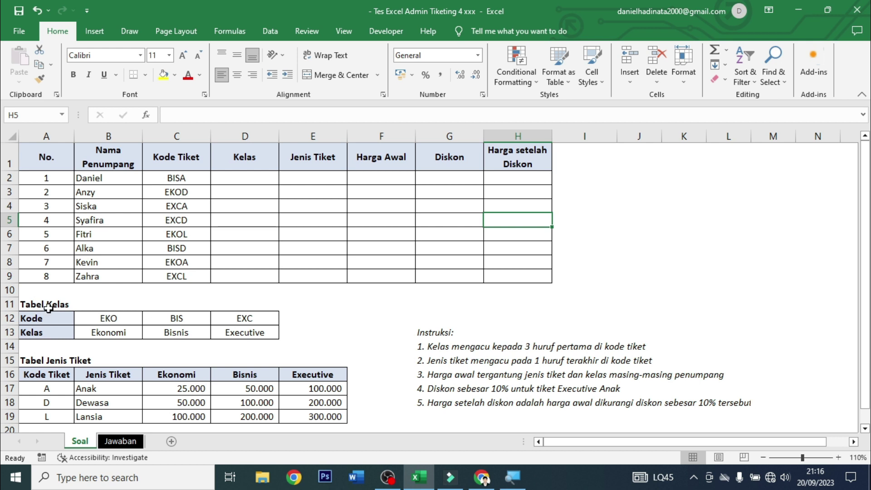
Step: Examine the Tabel Kelas and Tabel Jenis Tiket reference tables below the passenger table
{"action": "left_click_drag", "start_coordinate": [55, 305], "coordinate": [246, 337]}
{"action": "left_click", "coordinate": [50, 318]}
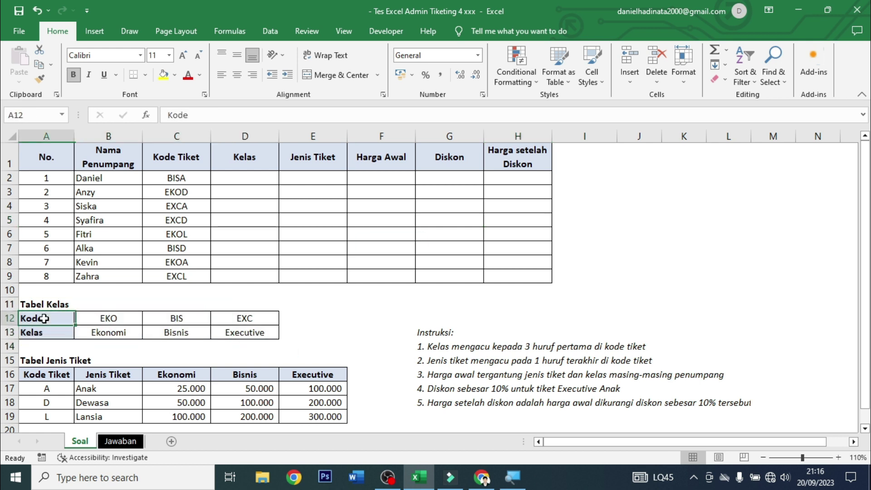
{"action": "left_click", "coordinate": [207, 315]}
{"action": "left_click", "coordinate": [60, 360]}
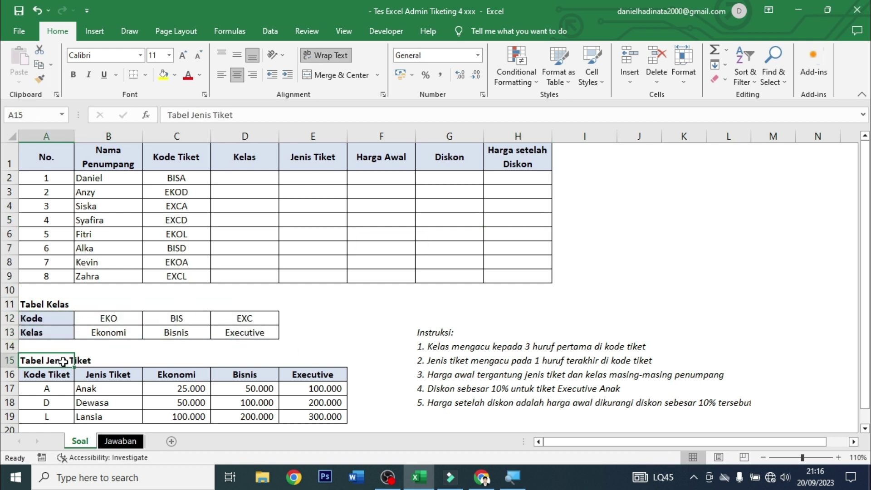
{"action": "left_click", "coordinate": [56, 374]}
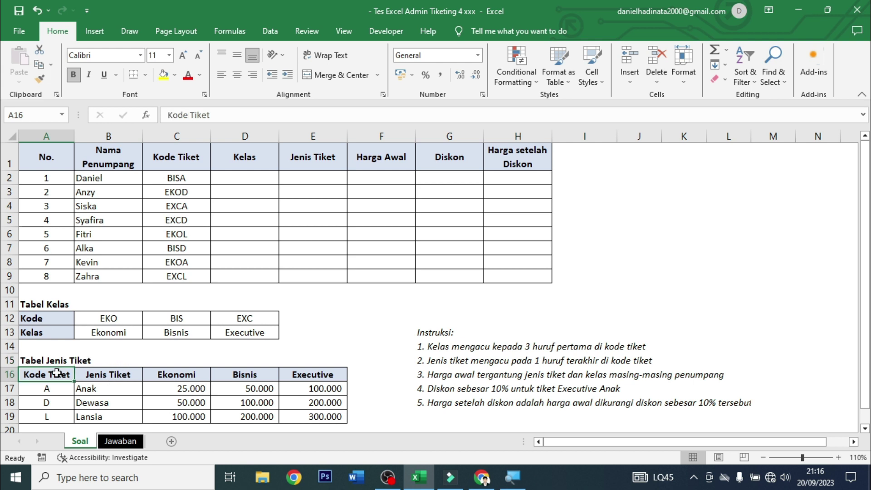
{"action": "left_click", "coordinate": [112, 371]}
{"action": "left_click_drag", "start_coordinate": [166, 372], "coordinate": [318, 406]}
Step: Read the Instruksi list starting at G13, including the rule for deriving Kelas from the ticket code
{"action": "left_click", "coordinate": [411, 328]}
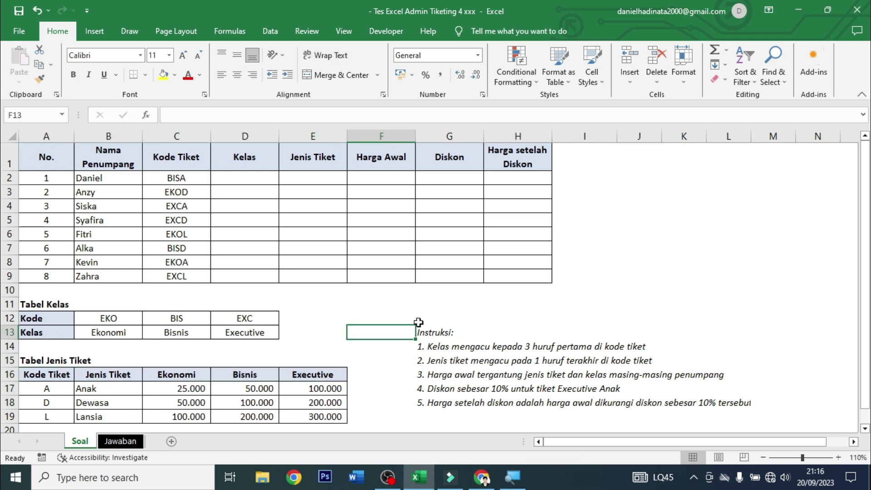
{"action": "left_click", "coordinate": [457, 334]}
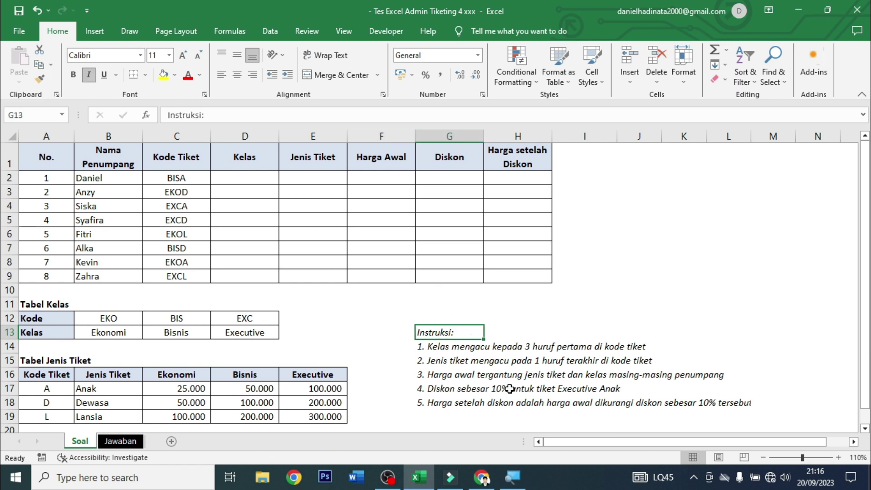
{"action": "left_click", "coordinate": [433, 353]}
{"action": "left_click", "coordinate": [444, 331]}
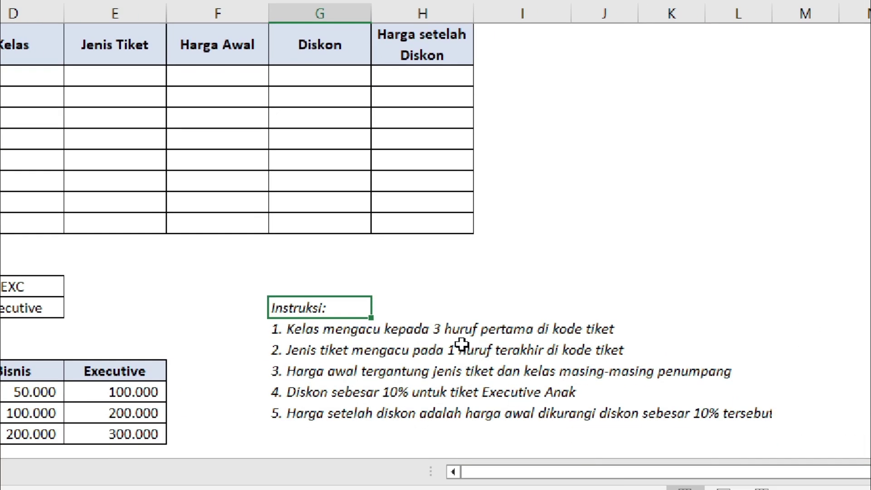
{"action": "left_click", "coordinate": [398, 328]}
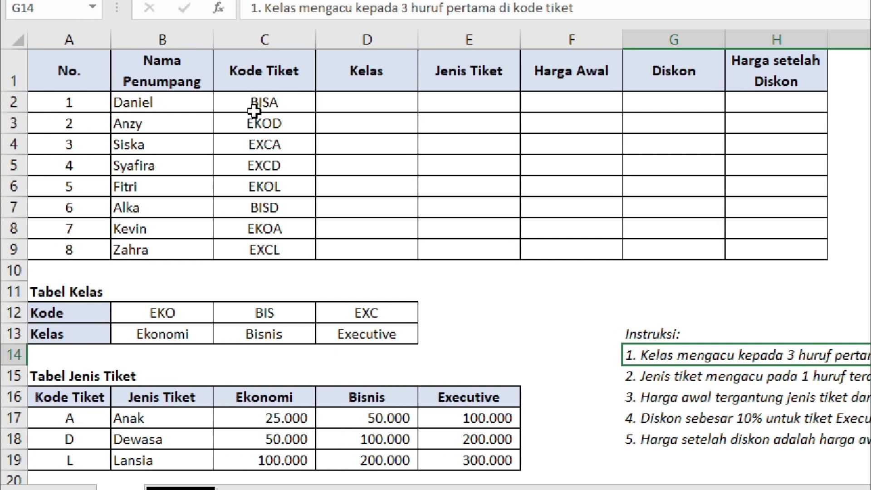
Step: Colour the first three letters, BIS, of the ticket code in C2 red
{"action": "double_click", "coordinate": [218, 108]}
{"action": "left_click_drag", "start_coordinate": [273, 103], "coordinate": [249, 103]}
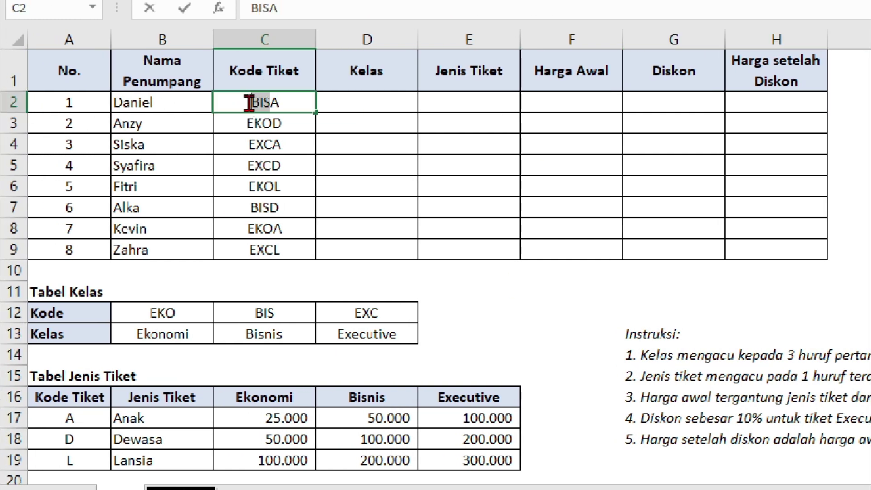
{"action": "left_click", "coordinate": [291, 103]}
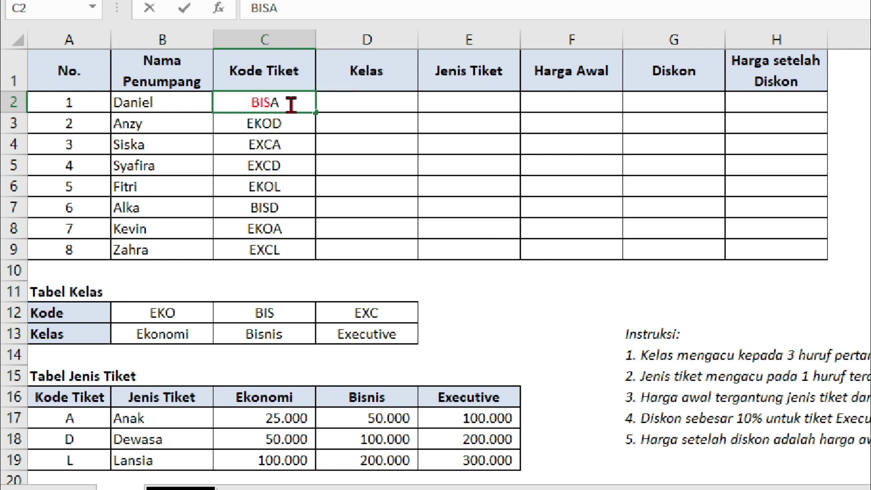
{"action": "key", "text": "Tab"}
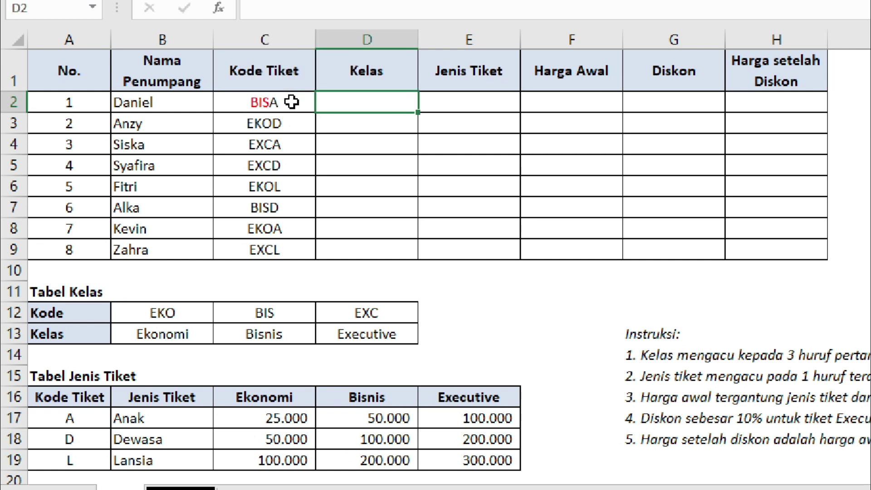
{"action": "left_click", "coordinate": [292, 101]}
{"action": "left_click", "coordinate": [323, 103]}
Step: Examine how the Kode and Kelas rows are laid out in Tabel Kelas, A12:D13
{"action": "left_click_drag", "start_coordinate": [68, 296], "coordinate": [414, 332]}
{"action": "left_click", "coordinate": [68, 333]}
{"action": "left_click", "coordinate": [70, 312]}
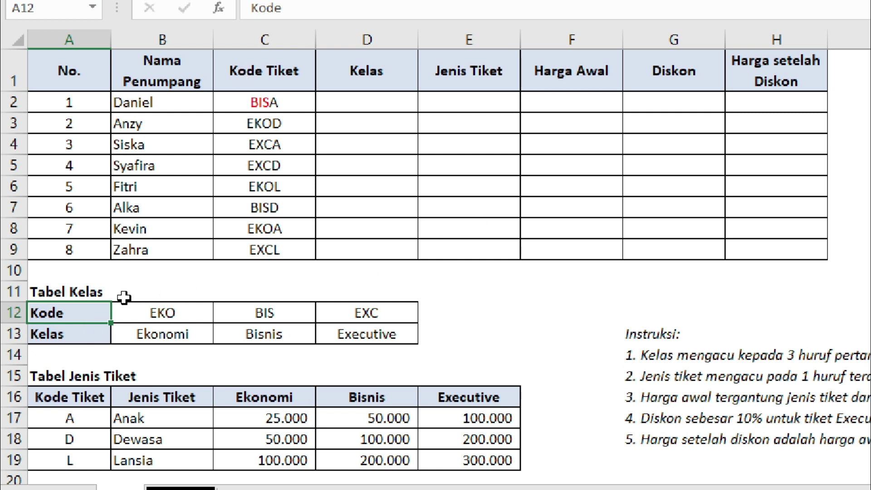
{"action": "left_click_drag", "start_coordinate": [93, 311], "coordinate": [429, 313]}
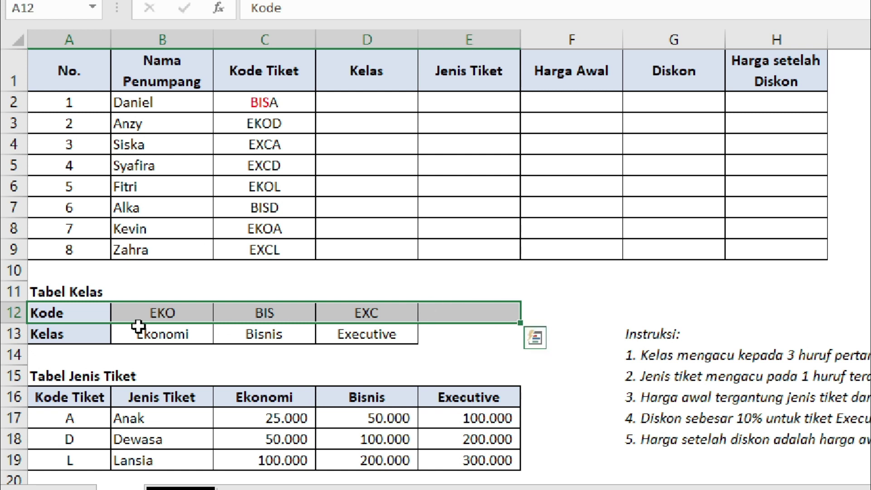
{"action": "left_click_drag", "start_coordinate": [82, 338], "coordinate": [433, 337]}
{"action": "left_click", "coordinate": [90, 309]}
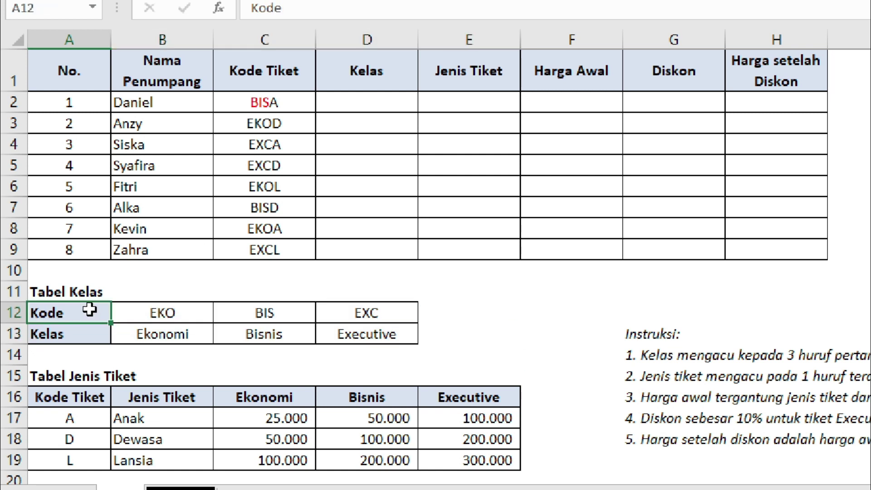
{"action": "left_click_drag", "start_coordinate": [90, 309], "coordinate": [445, 316]}
Step: Start an HLOOKUP formula in D2 with LEFT(C2;3) as the lookup value
{"action": "left_click", "coordinate": [380, 104]}
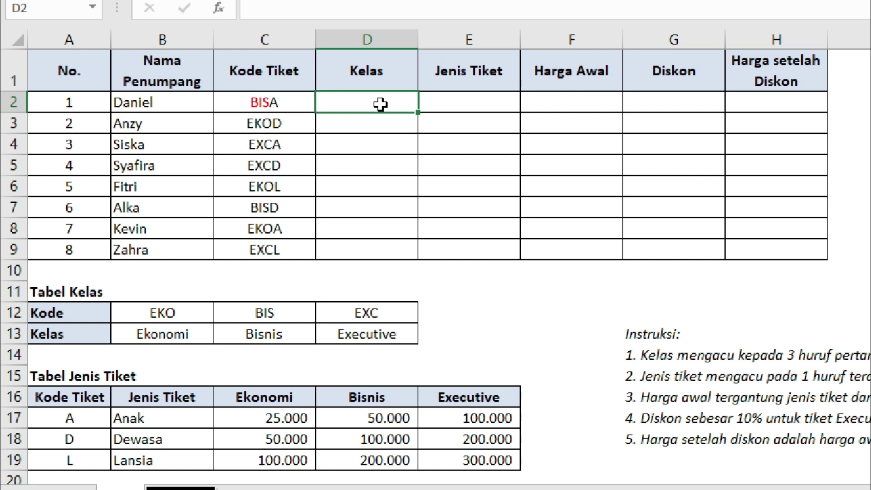
{"action": "double_click", "coordinate": [381, 104]}
{"action": "type", "text": "=hl"}
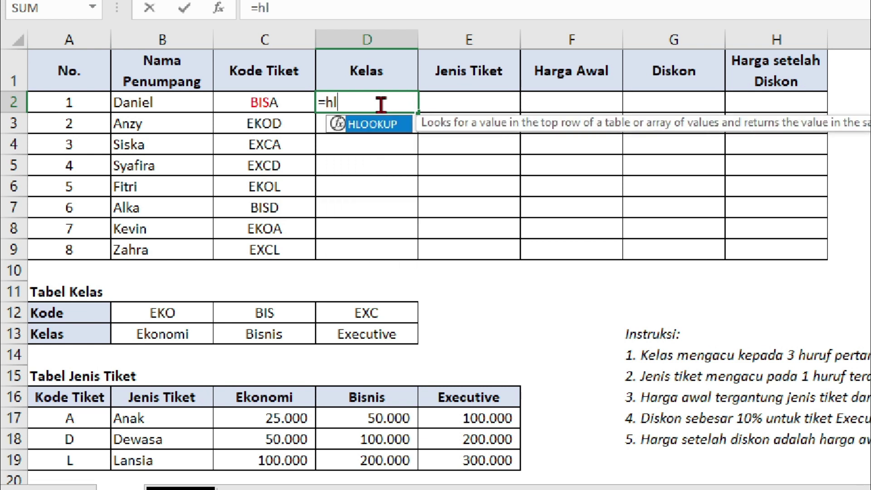
{"action": "type", "text": "ookup"}
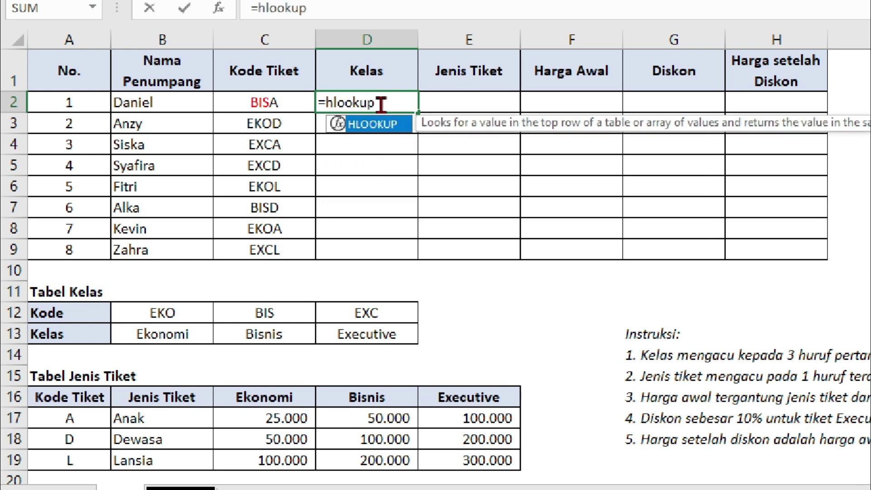
{"action": "key", "text": "Tab"}
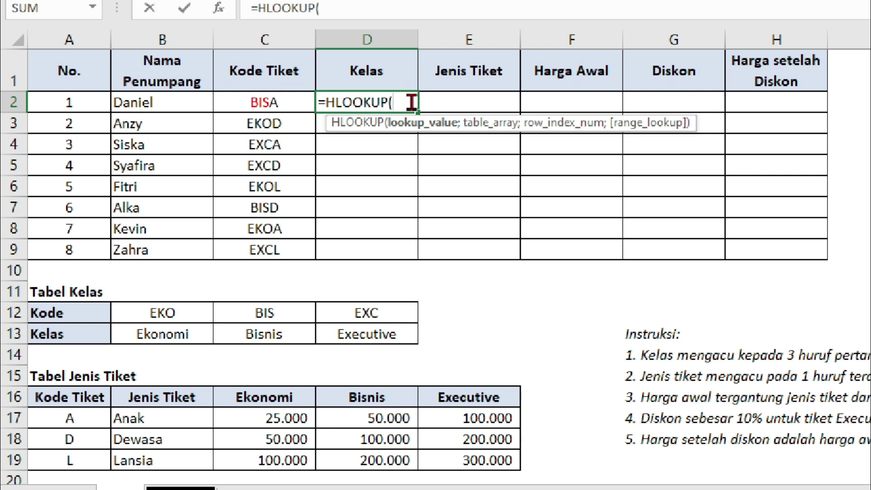
{"action": "type", "text": "lef"}
{"action": "key", "text": "Tab"}
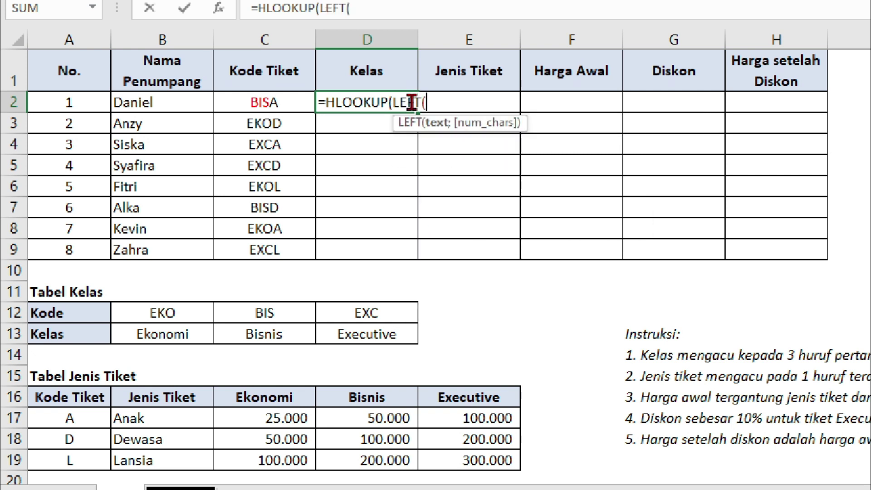
{"action": "left_click", "coordinate": [302, 100]}
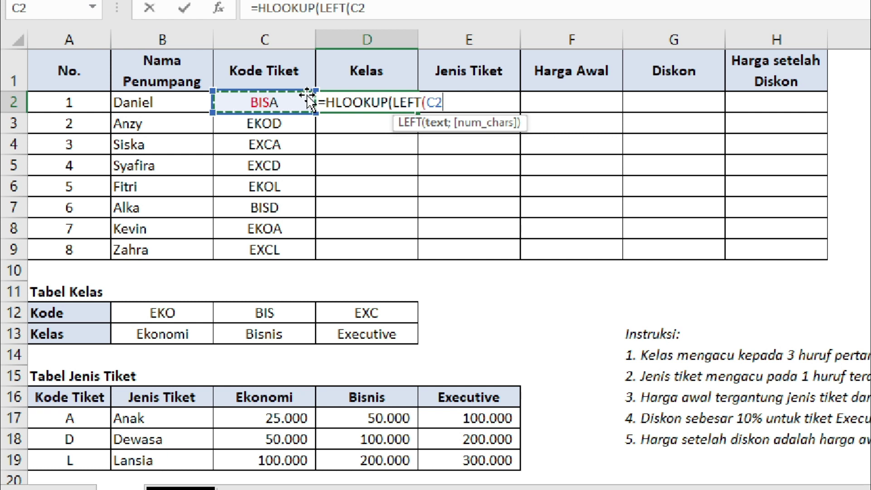
{"action": "type", "text": ";"}
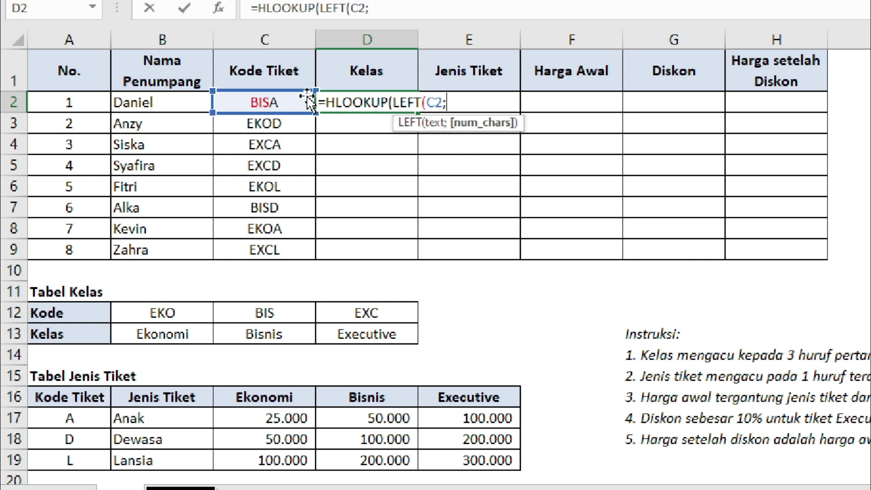
{"action": "type", "text": "3)"}
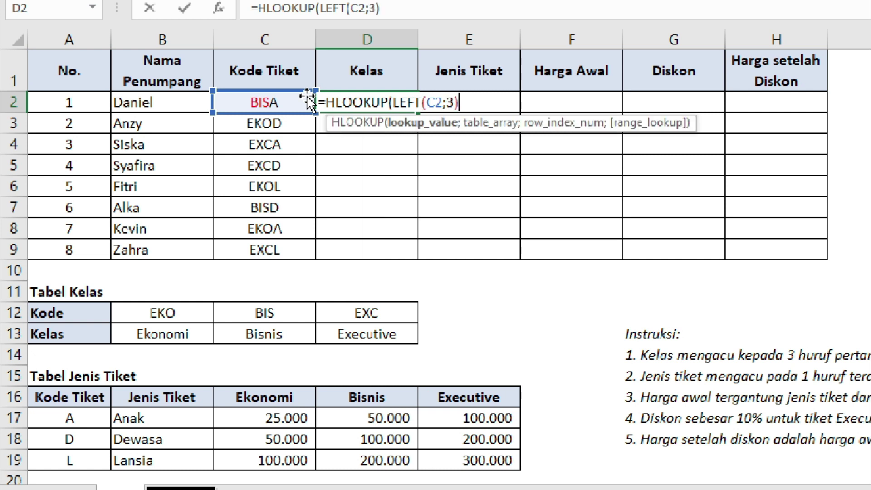
{"action": "type", "text": ";"}
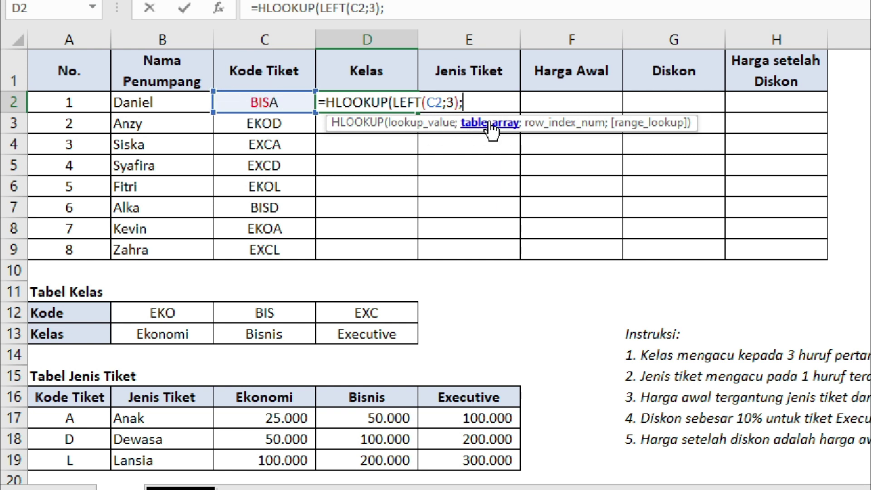
Step: Complete the D2 HLOOKUP with table range $A$12:$D$13, row index 2 and FALSE, and fill it down to D9
{"action": "left_click_drag", "start_coordinate": [78, 311], "coordinate": [347, 334]}
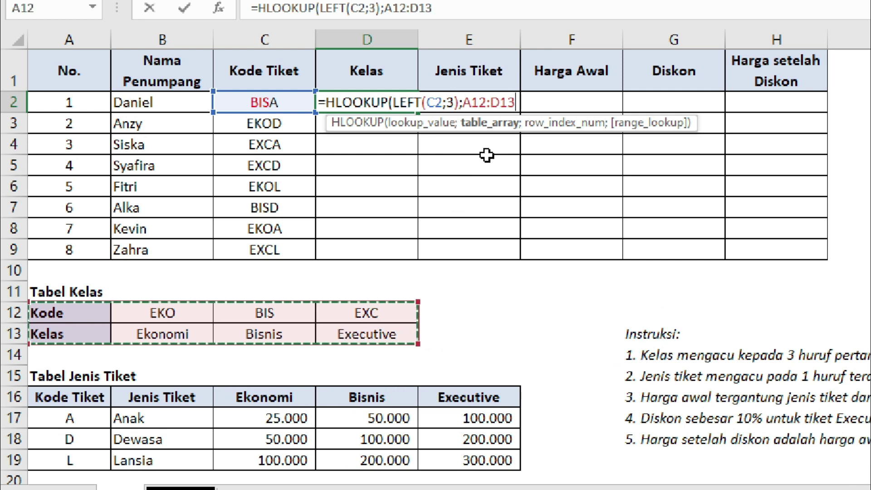
{"action": "key", "text": "F4"}
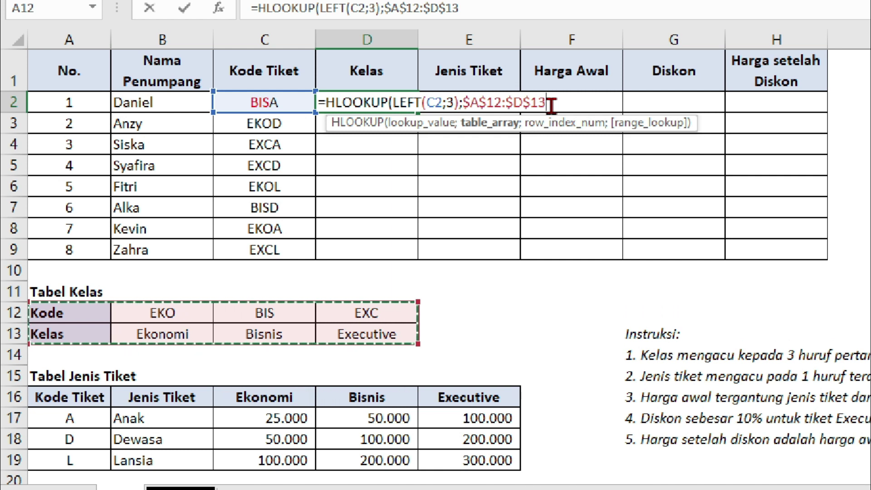
{"action": "type", "text": ";"}
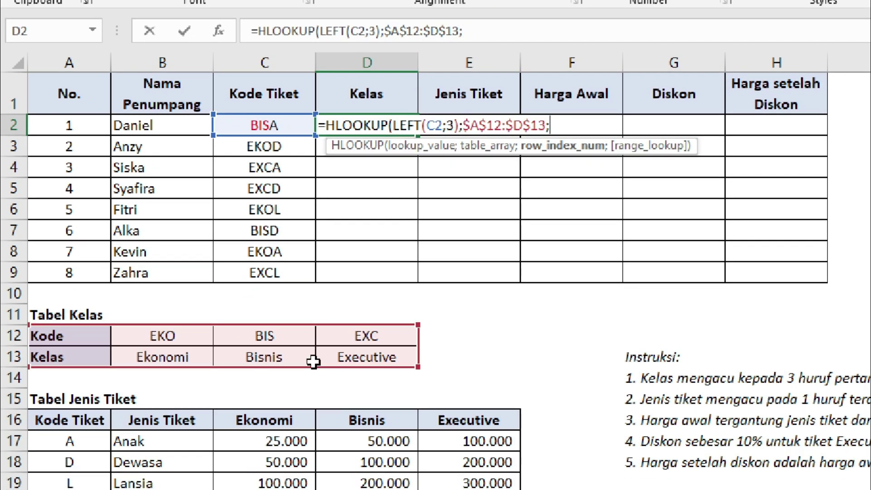
{"action": "type", "text": ";"}
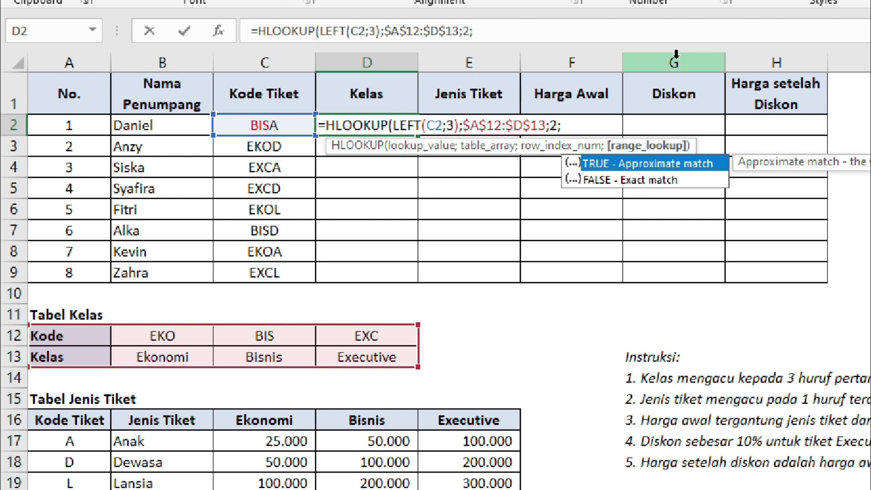
{"action": "key", "text": "Down"}
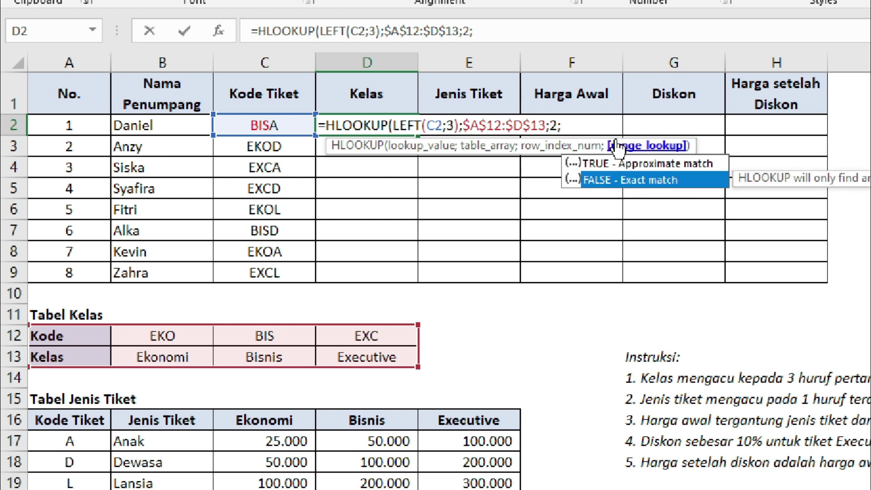
{"action": "key", "text": "Tab"}
{"action": "type", "text": ")"}
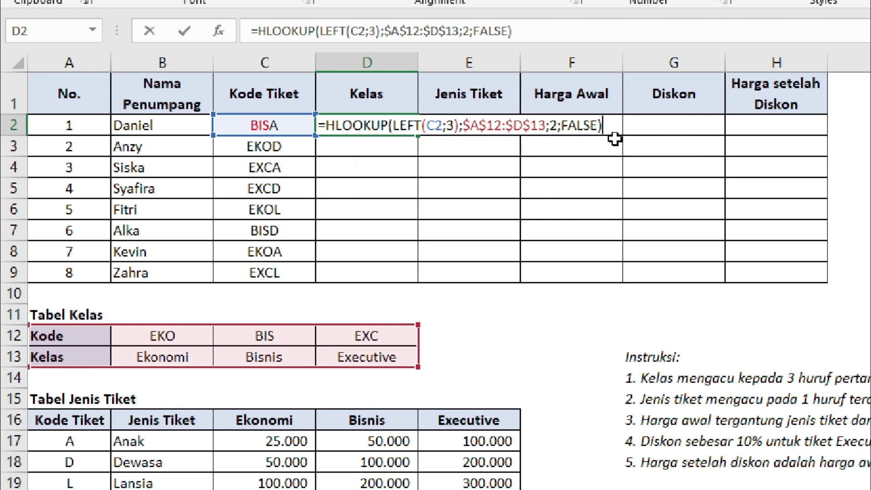
{"action": "key", "text": "ctrl+Return"}
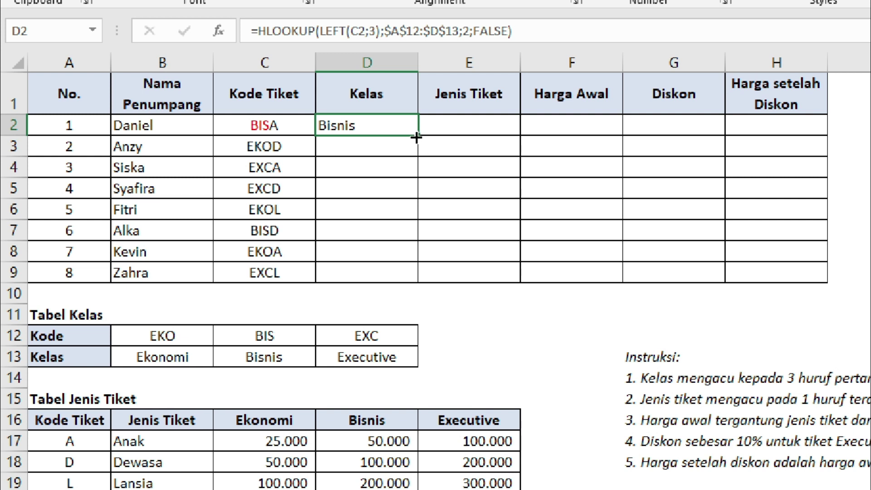
{"action": "left_click_drag", "start_coordinate": [417, 135], "coordinate": [413, 275]}
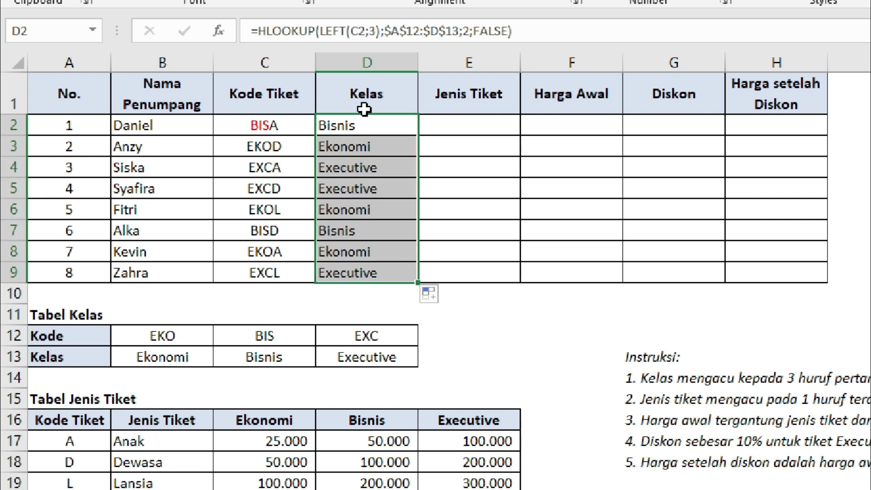
Step: Check the Kelas results in D2:D9 against the ticket codes in column C and the codes in Tabel Kelas
{"action": "left_click_drag", "start_coordinate": [364, 119], "coordinate": [377, 272]}
{"action": "left_click", "coordinate": [363, 144]}
{"action": "left_click", "coordinate": [366, 129]}
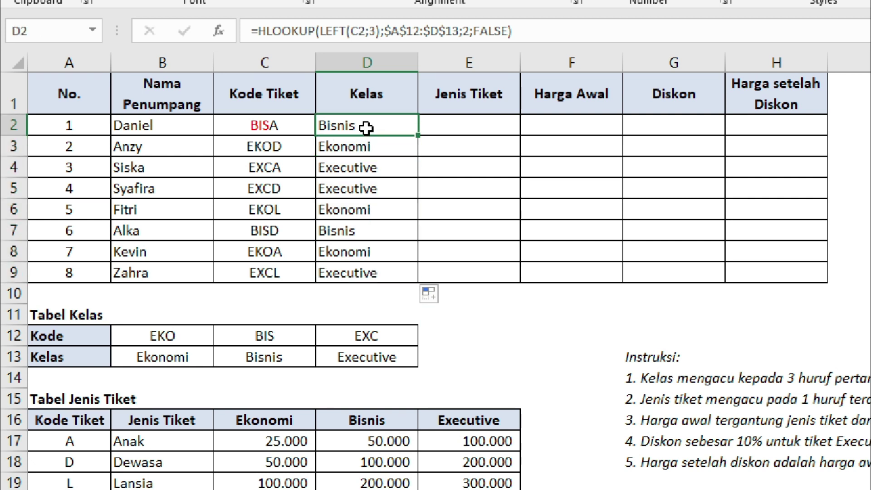
{"action": "left_click", "coordinate": [269, 126]}
{"action": "left_click", "coordinate": [250, 338]}
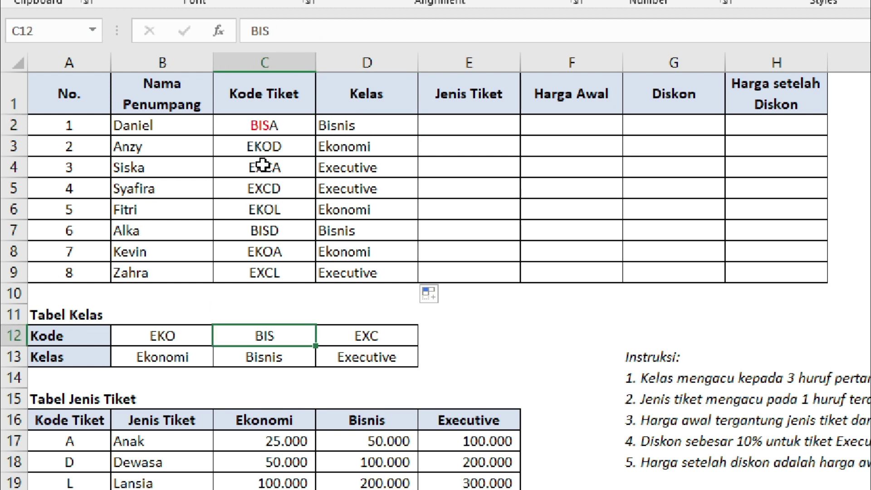
{"action": "left_click", "coordinate": [304, 150]}
{"action": "key", "text": "Right"}
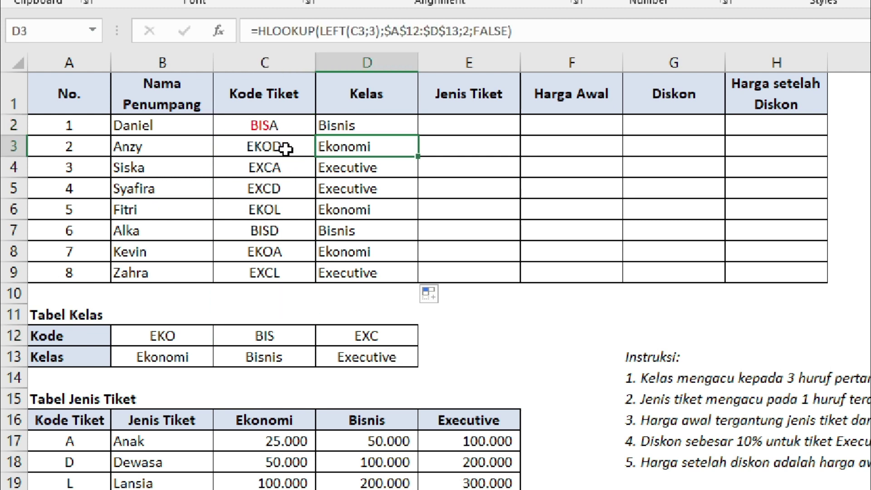
{"action": "left_click", "coordinate": [294, 166]}
{"action": "left_click_drag", "start_coordinate": [356, 126], "coordinate": [355, 268]}
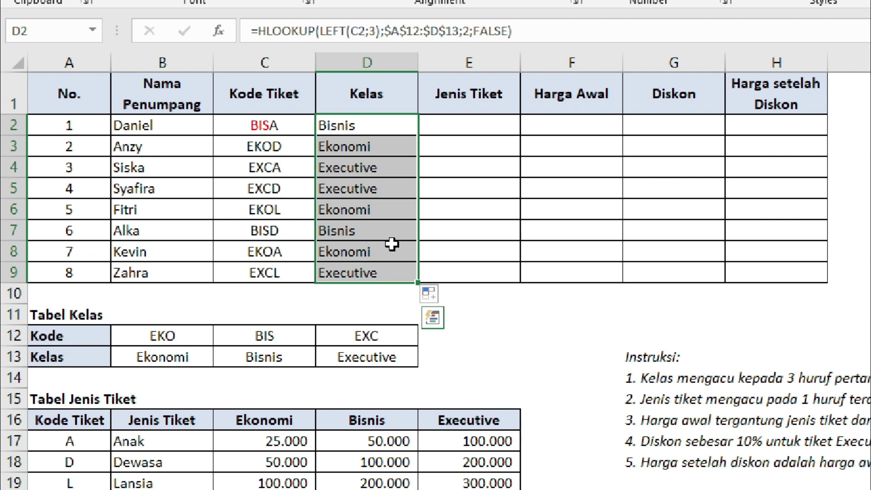
{"action": "left_click", "coordinate": [441, 226]}
Step: Examine how the last letter of the ticket code corresponds to the Kode Tiket and Jenis Tiket columns of Tabel Jenis Tiket, A16:B19
{"action": "left_click", "coordinate": [473, 128]}
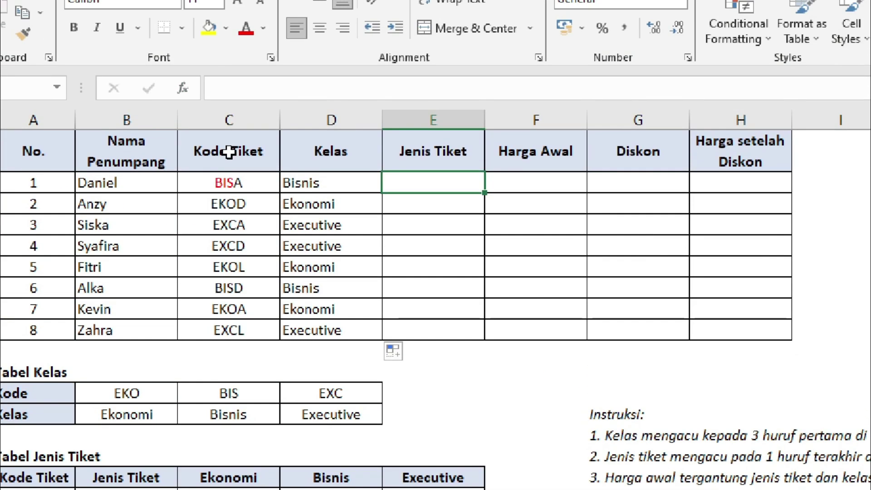
{"action": "left_click", "coordinate": [249, 91]}
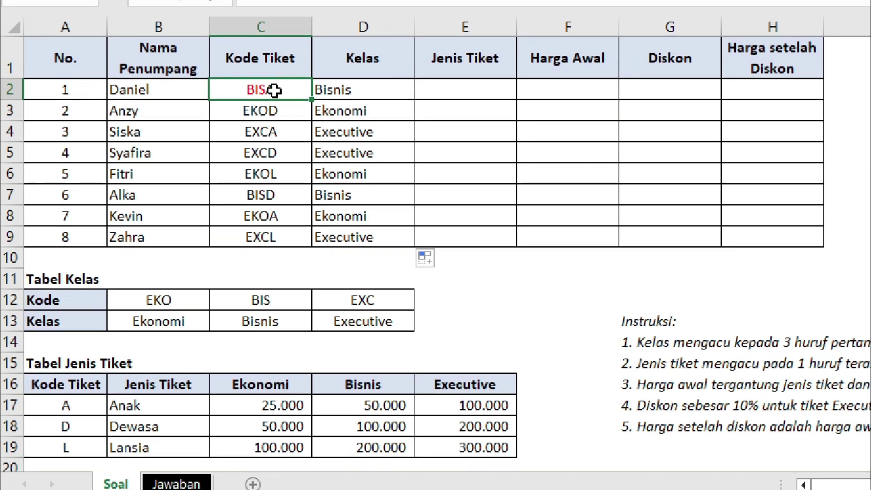
{"action": "left_click", "coordinate": [434, 97]}
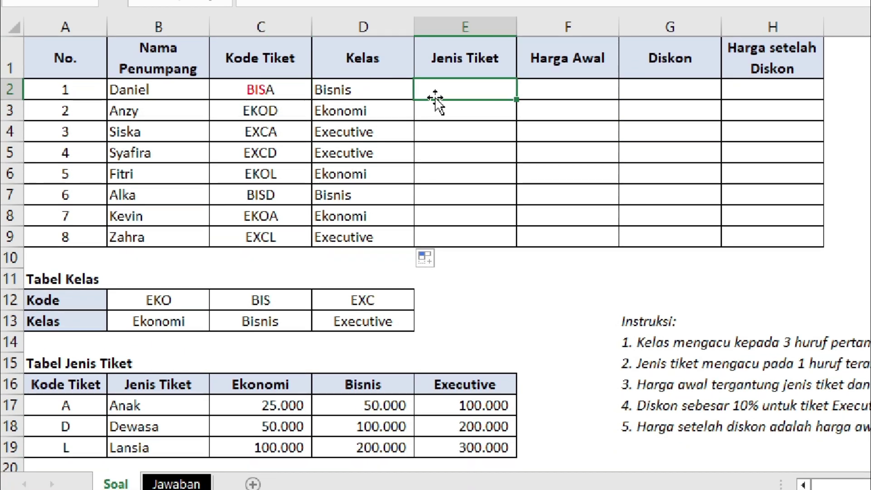
{"action": "left_click", "coordinate": [66, 384]}
{"action": "left_click", "coordinate": [71, 445]}
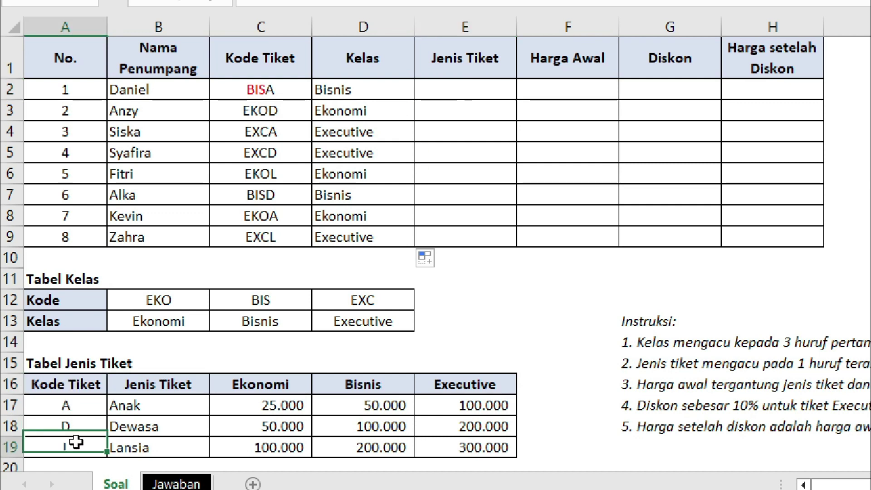
{"action": "left_click", "coordinate": [132, 406]}
{"action": "left_click", "coordinate": [146, 426]}
{"action": "left_click", "coordinate": [152, 448]}
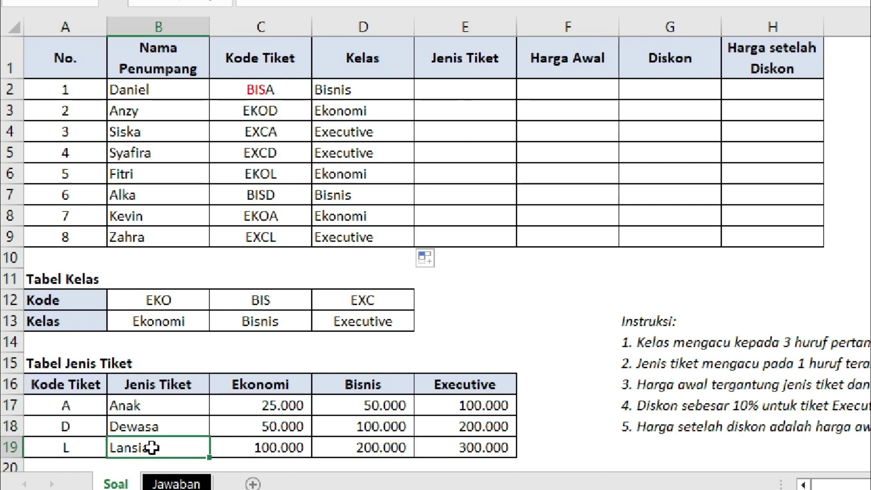
{"action": "left_click", "coordinate": [462, 89]}
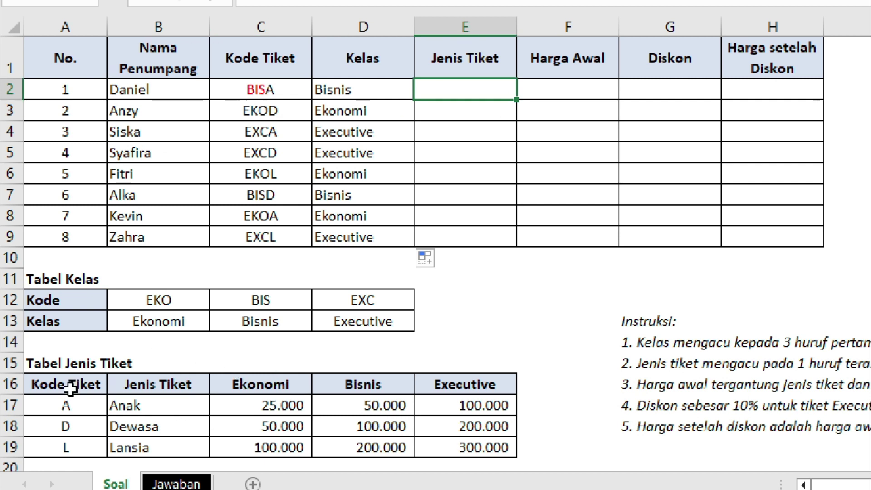
{"action": "left_click_drag", "start_coordinate": [70, 383], "coordinate": [75, 445]}
{"action": "left_click_drag", "start_coordinate": [131, 391], "coordinate": [141, 449]}
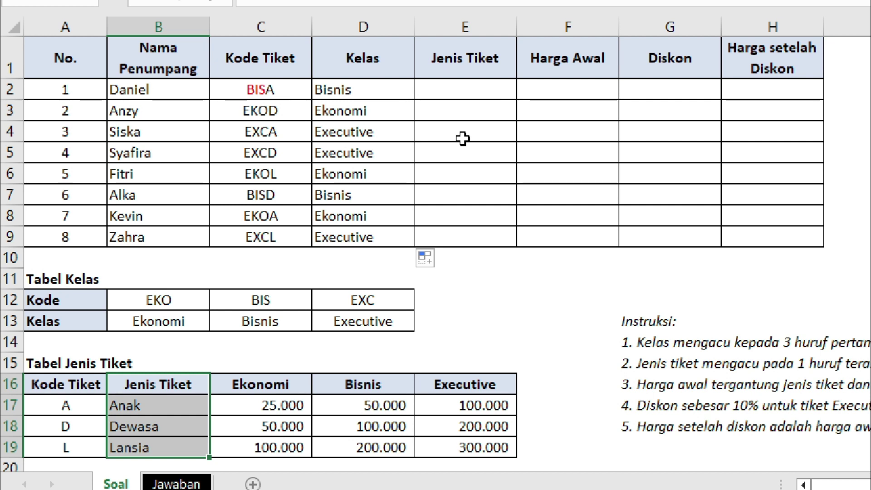
{"action": "left_click", "coordinate": [174, 402]}
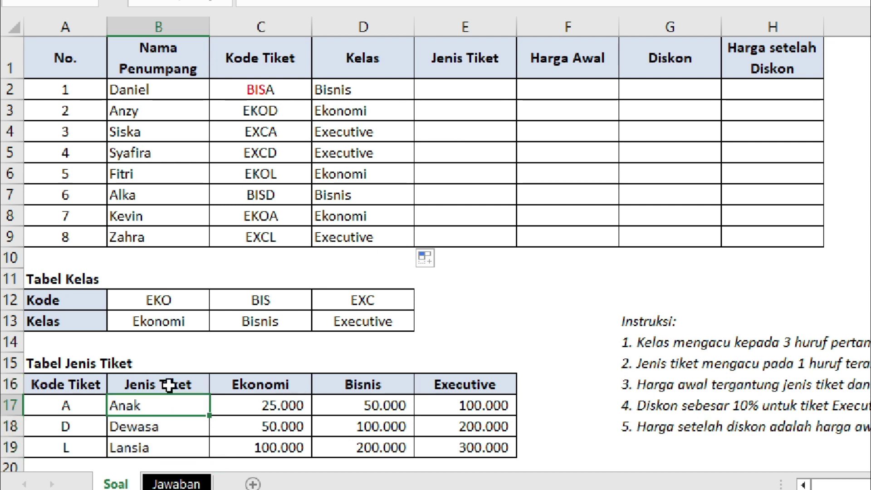
{"action": "left_click_drag", "start_coordinate": [68, 405], "coordinate": [68, 447]}
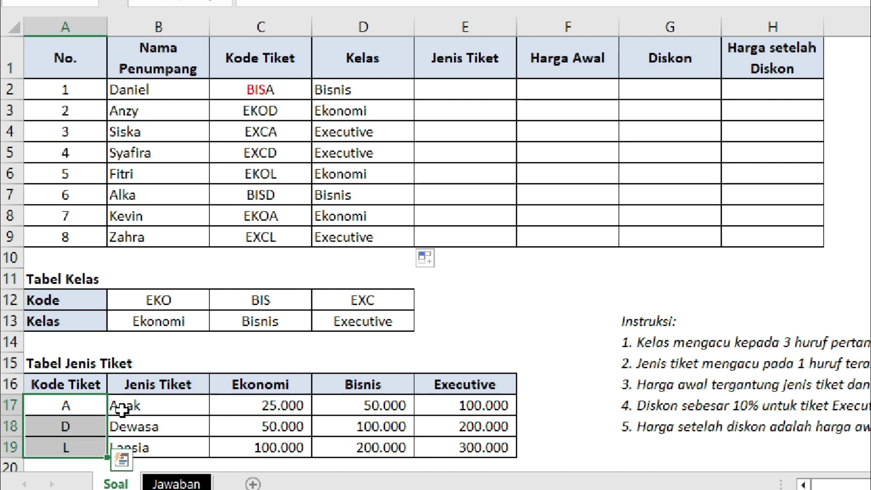
{"action": "left_click_drag", "start_coordinate": [120, 409], "coordinate": [133, 447]}
{"action": "left_click_drag", "start_coordinate": [68, 405], "coordinate": [68, 448]}
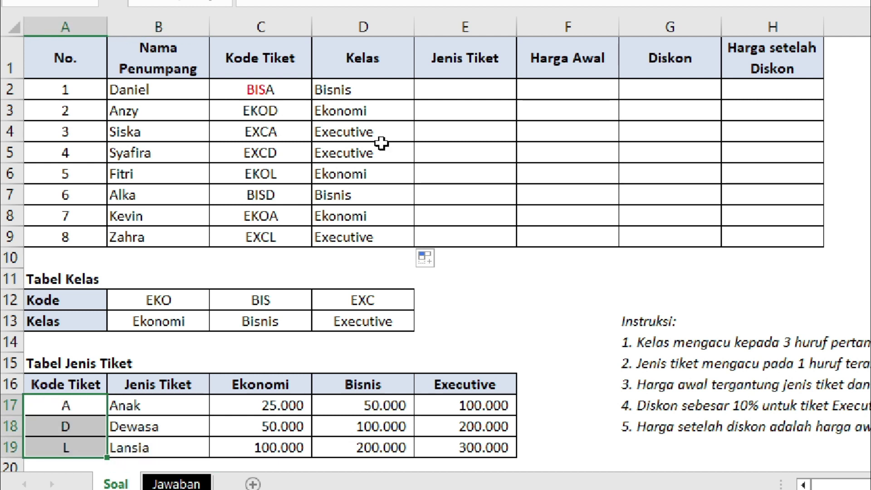
Step: Start a VLOOKUP formula in E2 with RIGHT(C2;1) as the lookup value
{"action": "left_click", "coordinate": [487, 91]}
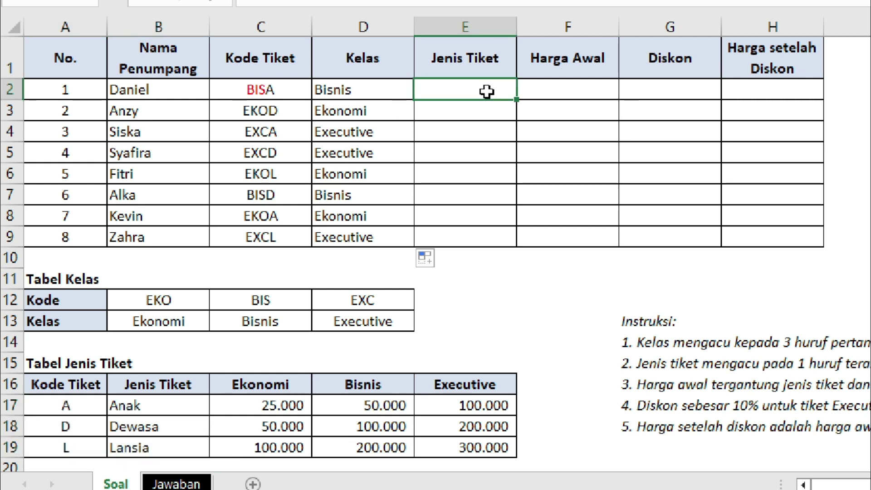
{"action": "type", "text": "="}
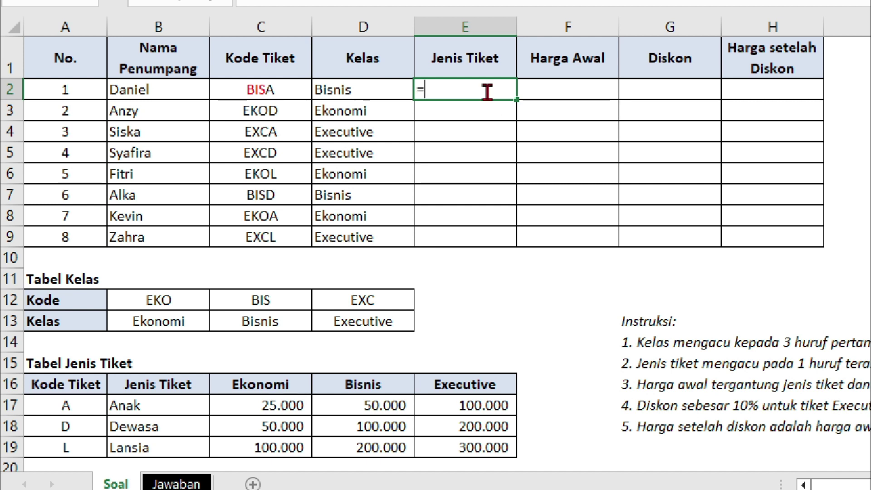
{"action": "type", "text": "vlook"}
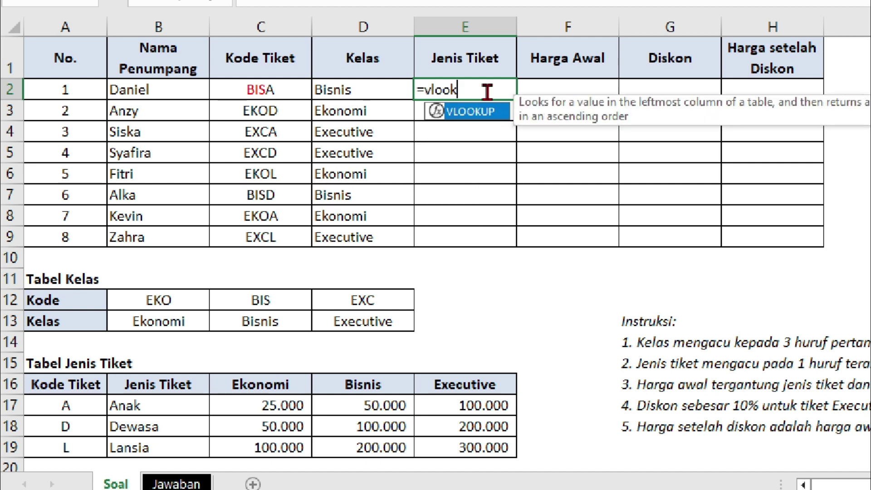
{"action": "type", "text": "up"}
{"action": "key", "text": "Tab"}
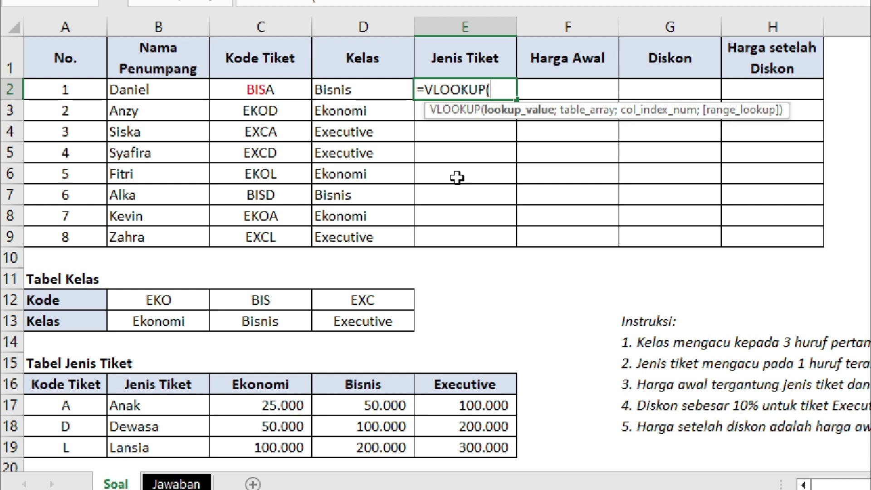
{"action": "type", "text": "righ"}
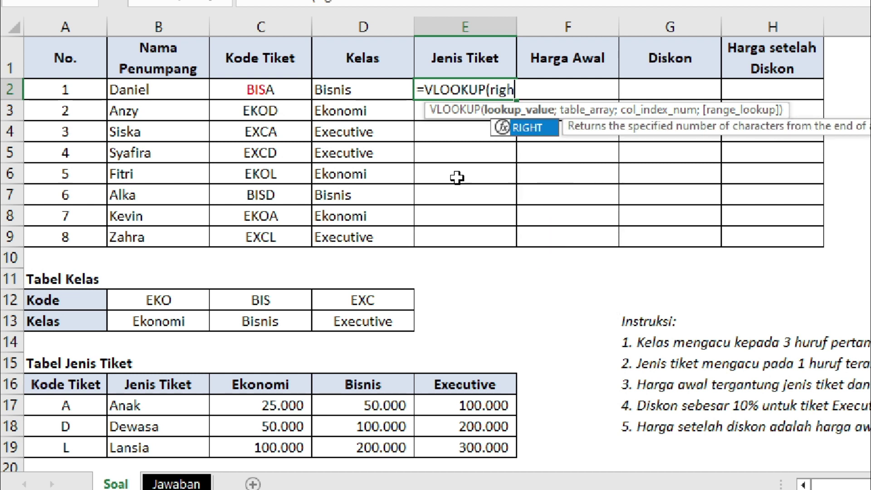
{"action": "type", "text": "t("}
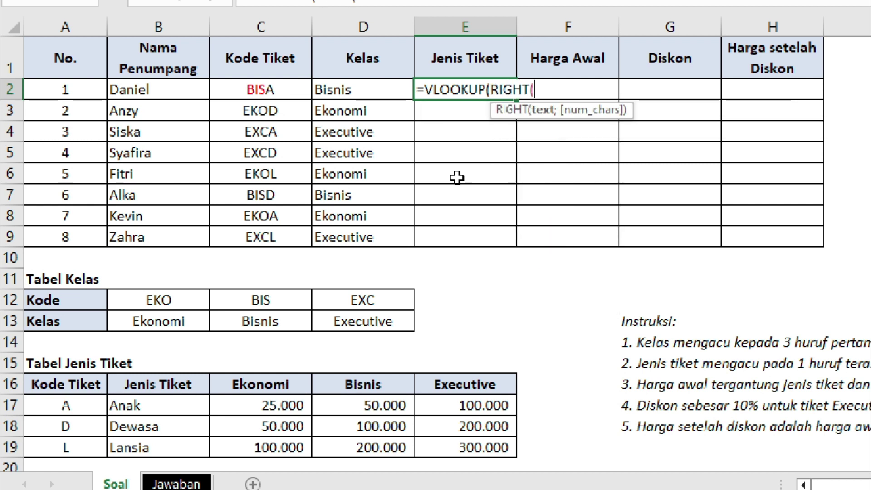
{"action": "left_click", "coordinate": [270, 91]}
{"action": "type", "text": ";"}
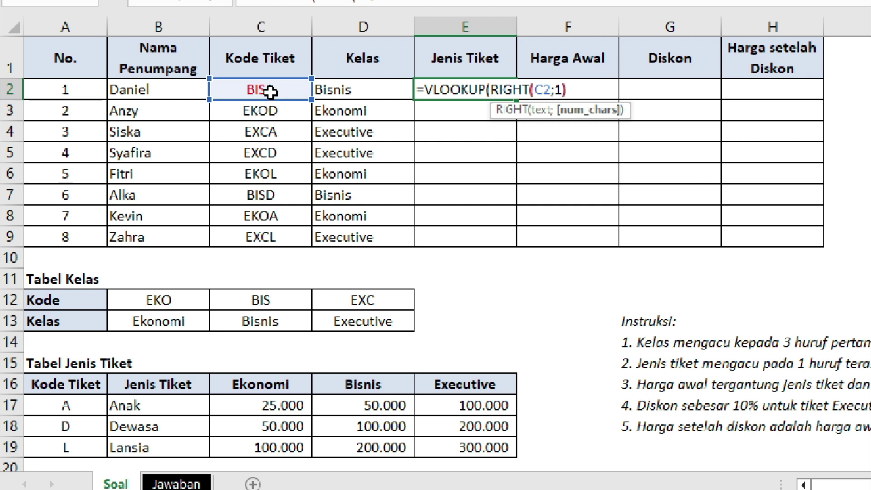
{"action": "type", "text": "1);"}
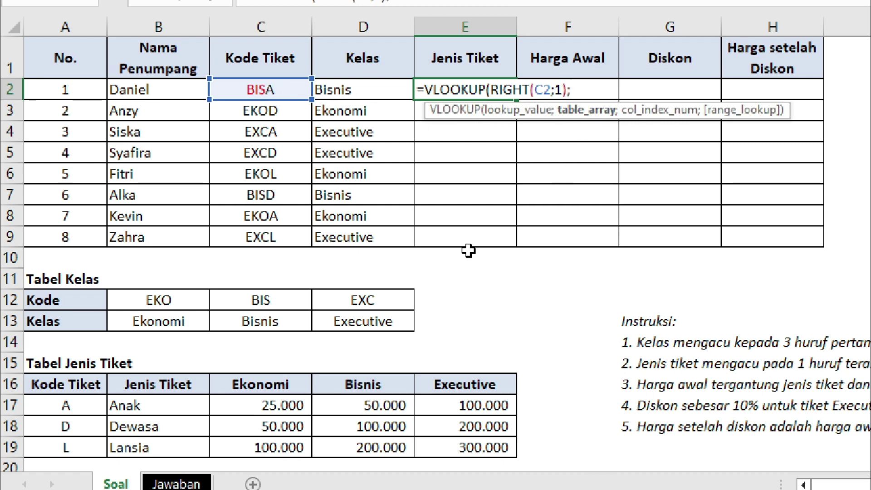
Step: Complete the E2 VLOOKUP with table range $A$16:$B$19, column index 2 and FALSE, and fill it down to E9
{"action": "left_click_drag", "start_coordinate": [66, 382], "coordinate": [128, 451]}
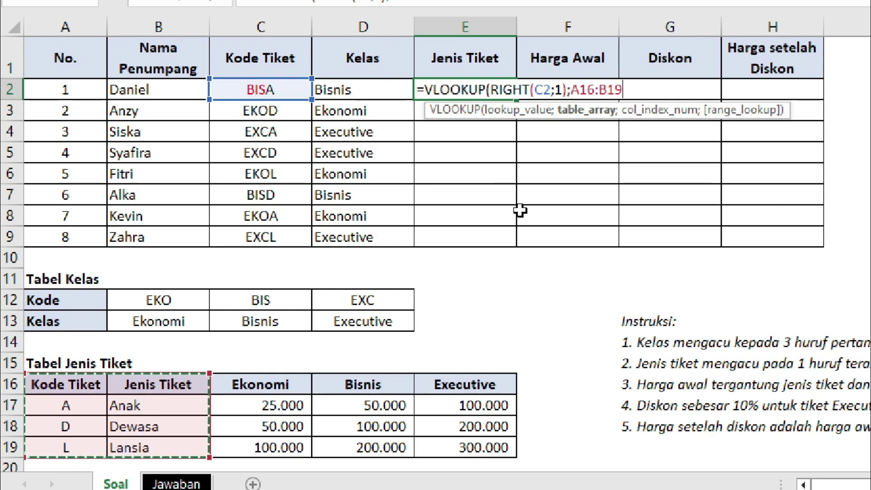
{"action": "key", "text": "F4"}
{"action": "type", "text": ";2"}
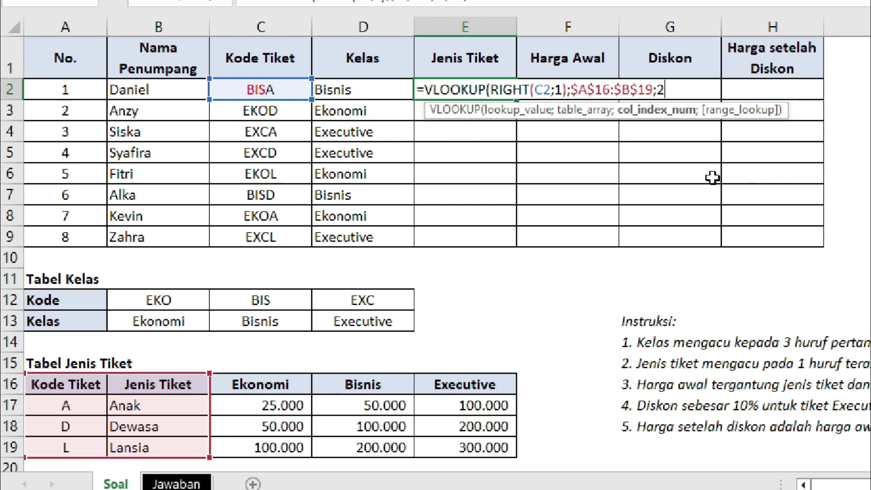
{"action": "type", "text": ";"}
{"action": "key", "text": "Down"}
{"action": "key", "text": "Tab"}
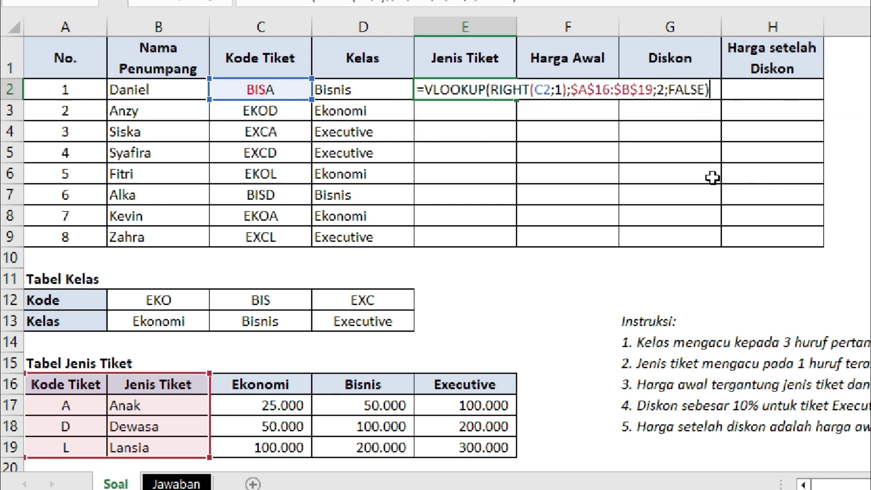
{"action": "key", "text": "ctrl+Return"}
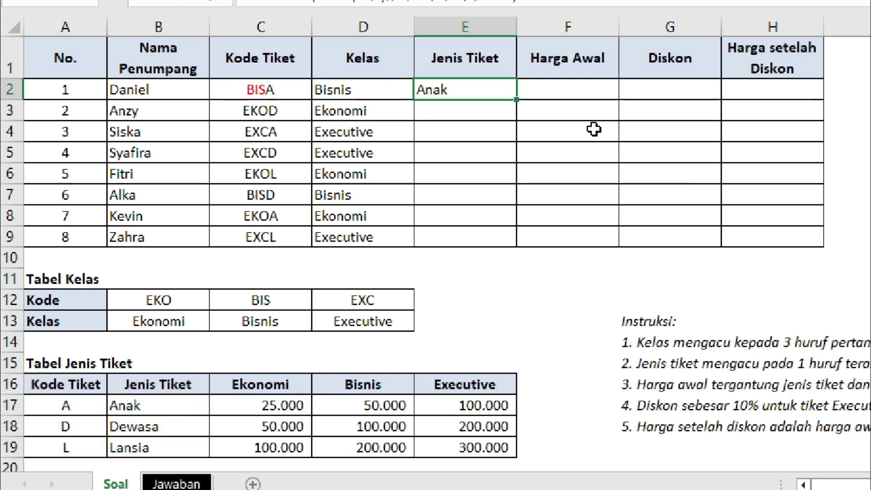
{"action": "left_click_drag", "start_coordinate": [513, 103], "coordinate": [494, 237]}
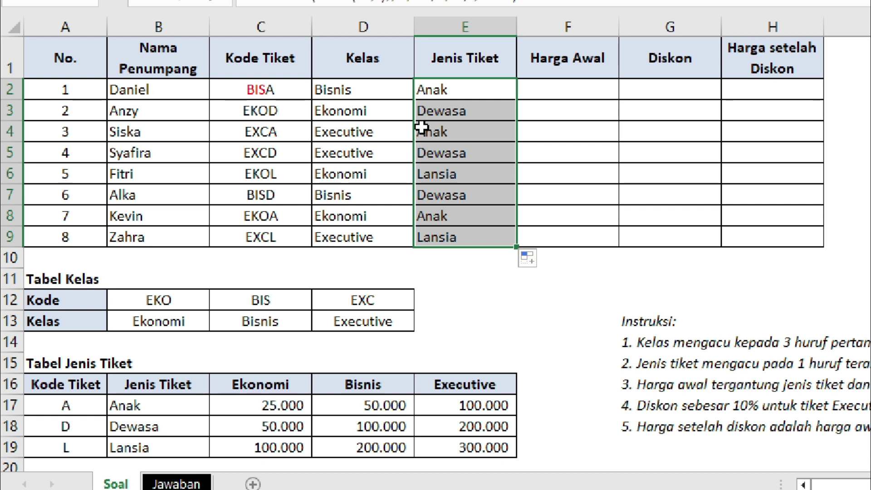
Step: Check the Jenis Tiket results in column E against the last letters of the ticket codes in column C
{"action": "left_click", "coordinate": [430, 95]}
{"action": "left_click", "coordinate": [295, 112]}
{"action": "left_click", "coordinate": [448, 114]}
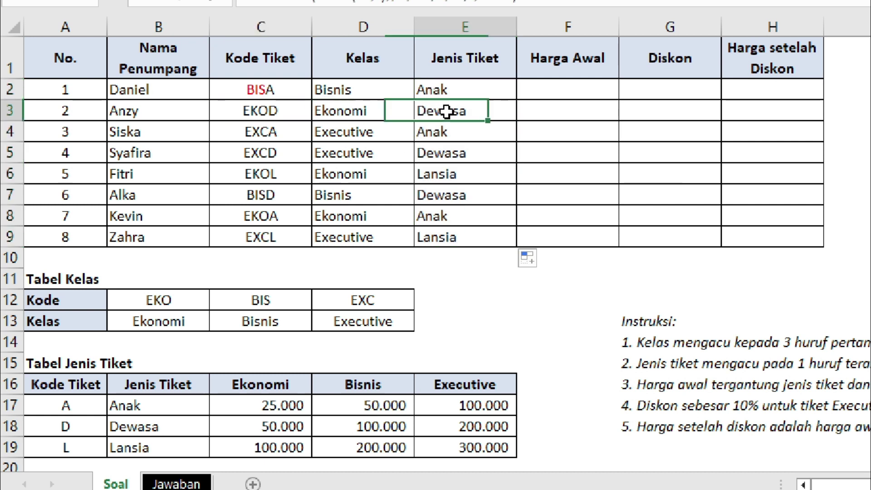
{"action": "left_click", "coordinate": [288, 181]}
{"action": "left_click", "coordinate": [462, 172]}
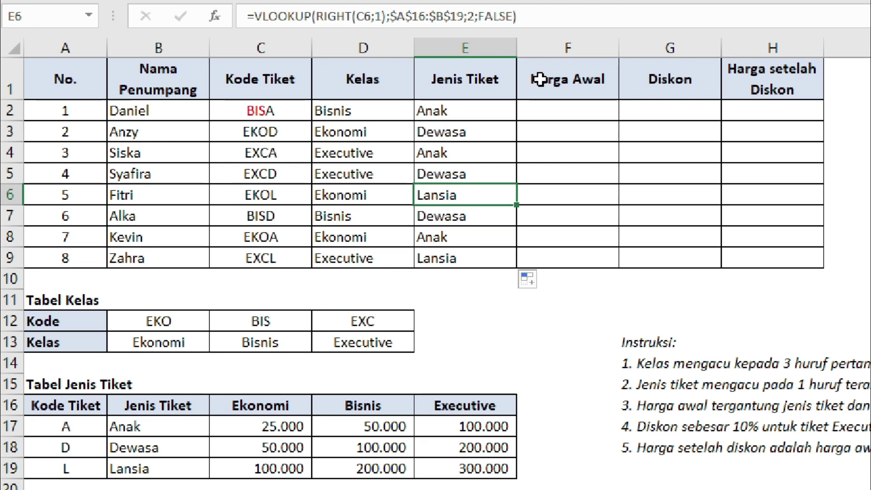
Step: Examine instruction 3 for Harga Awal and how Jenis Tiket and Kelas determine the prices in Tabel Jenis Tiket, B16:E19
{"action": "left_click", "coordinate": [568, 90]}
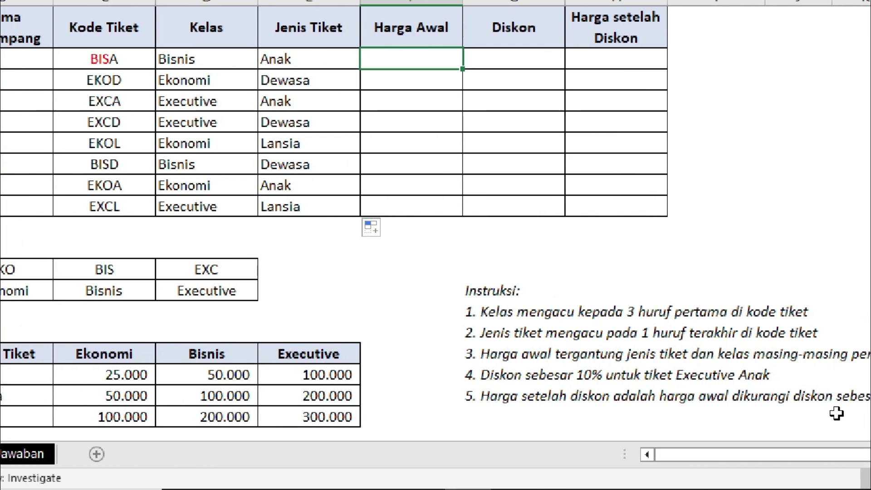
{"action": "left_click", "coordinate": [566, 354]}
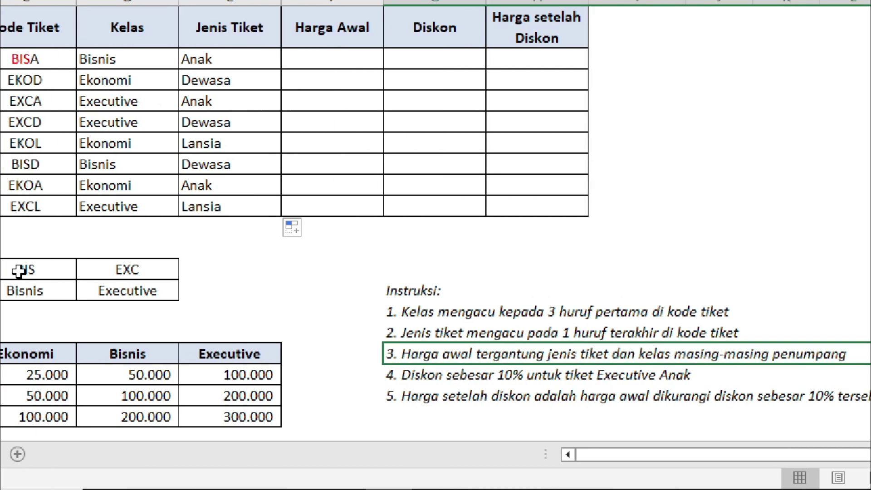
{"action": "left_click", "coordinate": [195, 380]}
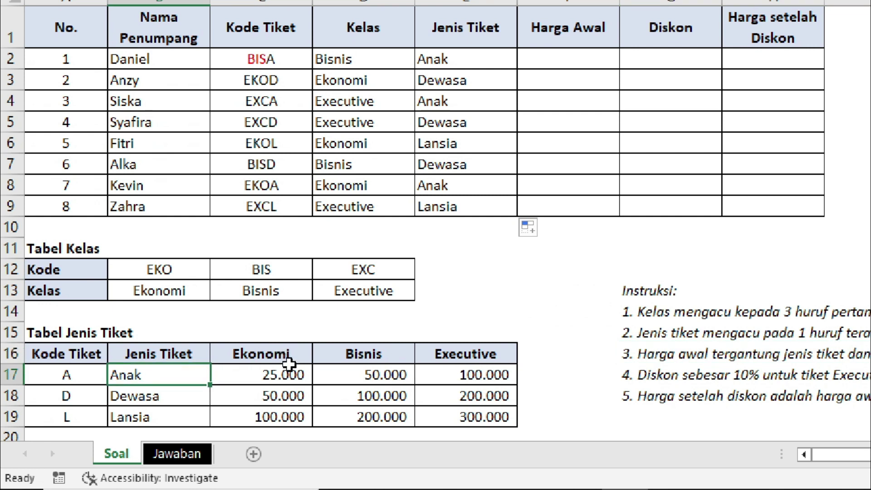
{"action": "left_click", "coordinate": [288, 366]}
{"action": "left_click", "coordinate": [172, 373]}
{"action": "left_click", "coordinate": [261, 374]}
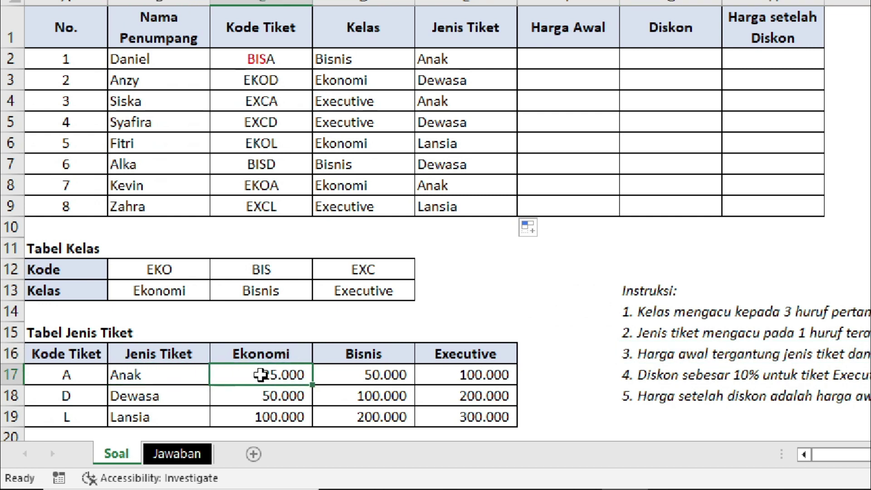
{"action": "left_click", "coordinate": [177, 399]}
{"action": "left_click", "coordinate": [258, 394]}
{"action": "left_click", "coordinate": [123, 419]}
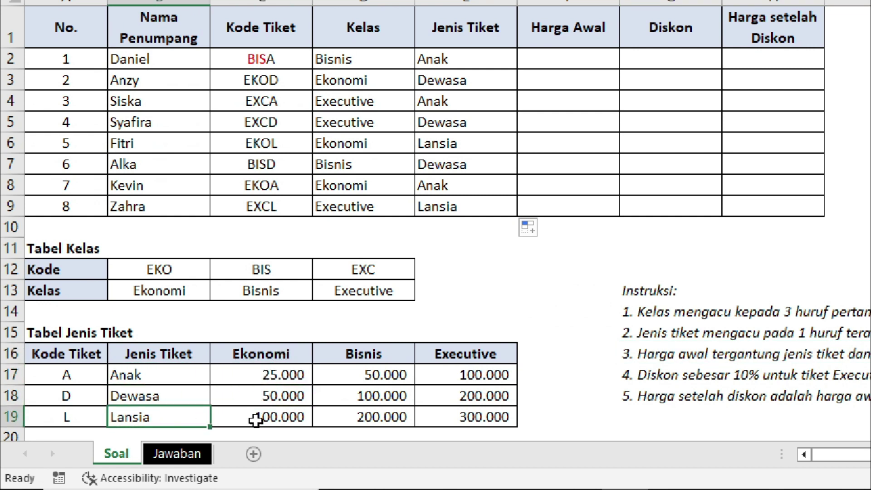
{"action": "left_click", "coordinate": [256, 420]}
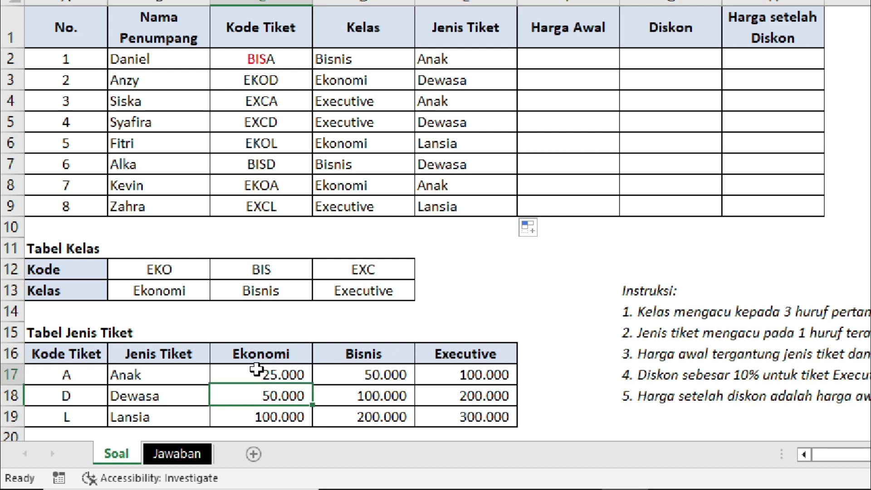
{"action": "left_click_drag", "start_coordinate": [257, 373], "coordinate": [481, 412]}
{"action": "left_click", "coordinate": [355, 411]}
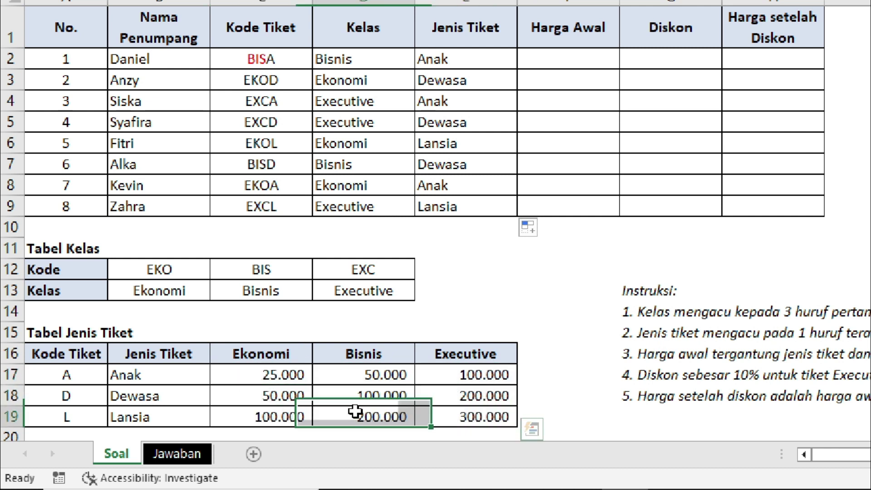
{"action": "left_click", "coordinate": [174, 368]}
{"action": "left_click", "coordinate": [252, 379]}
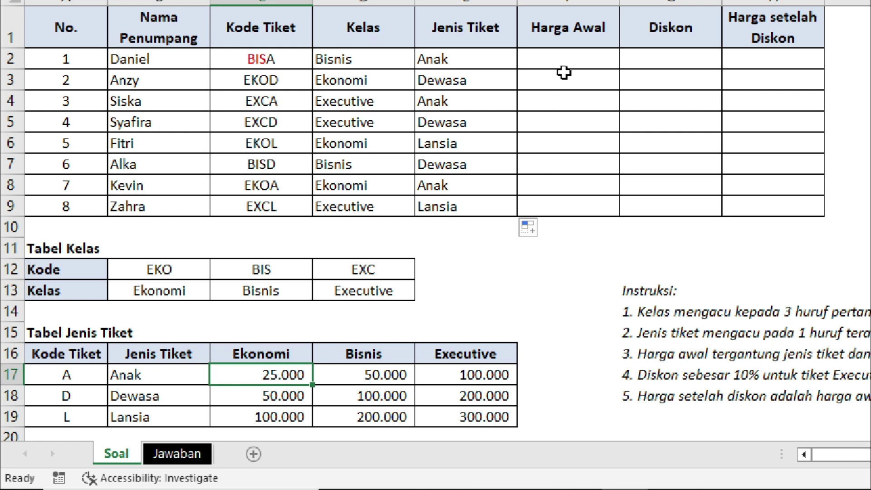
Step: Start a VLOOKUP formula in F2 with E2 as the lookup value and $B$17:$E$19 as the table range
{"action": "left_click", "coordinate": [574, 58]}
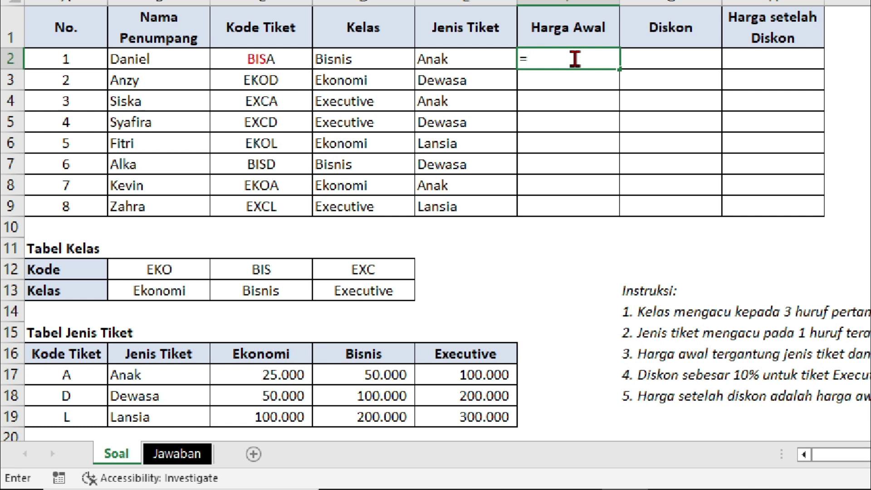
{"action": "type", "text": "vlookup"}
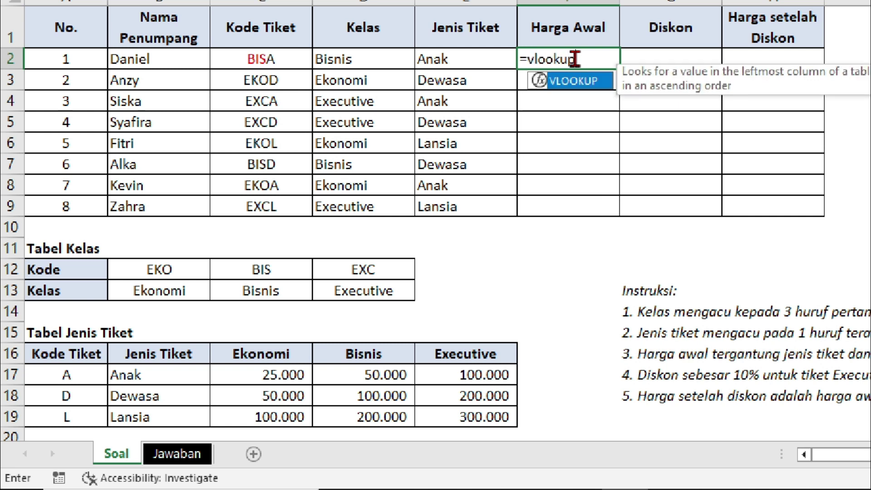
{"action": "key", "text": "Tab"}
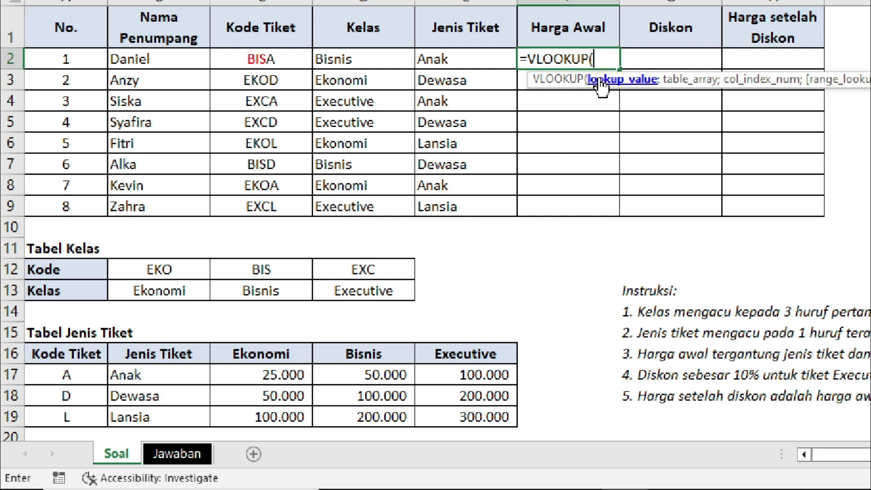
{"action": "left_click", "coordinate": [455, 57]}
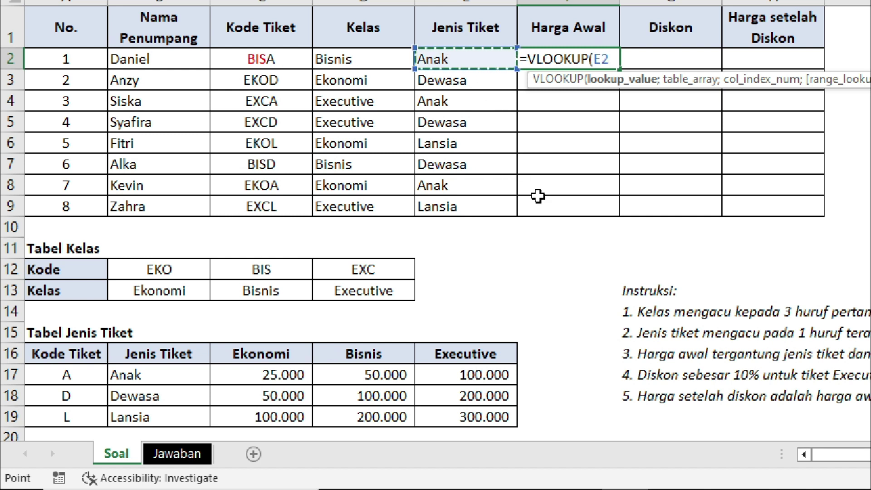
{"action": "type", "text": ";"}
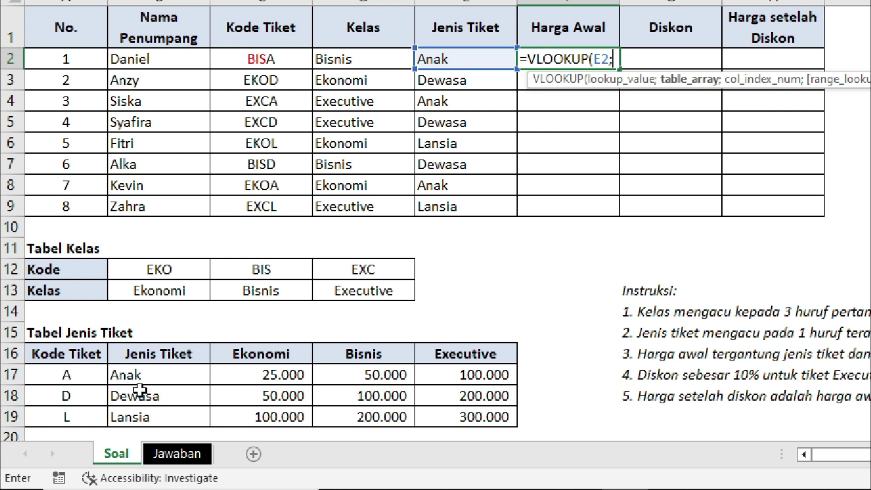
{"action": "left_click", "coordinate": [153, 379]}
{"action": "left_click_drag", "start_coordinate": [153, 380], "coordinate": [459, 418]}
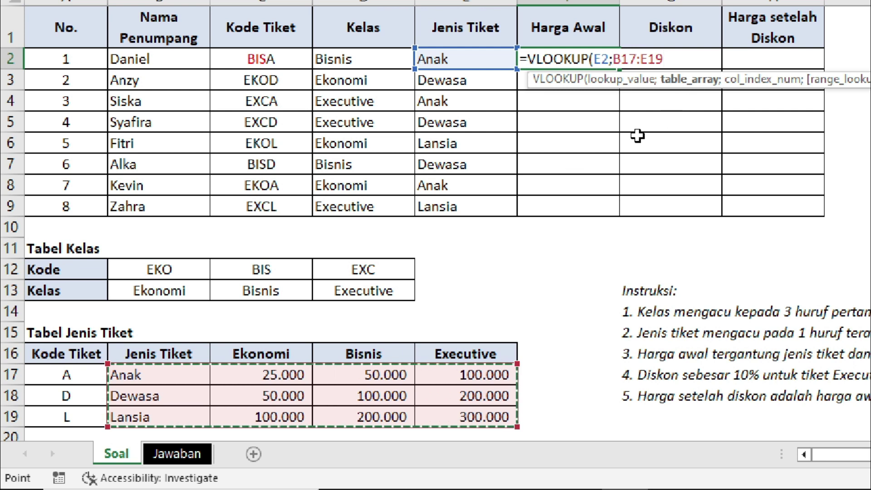
{"action": "key", "text": "F4"}
{"action": "type", "text": ";"}
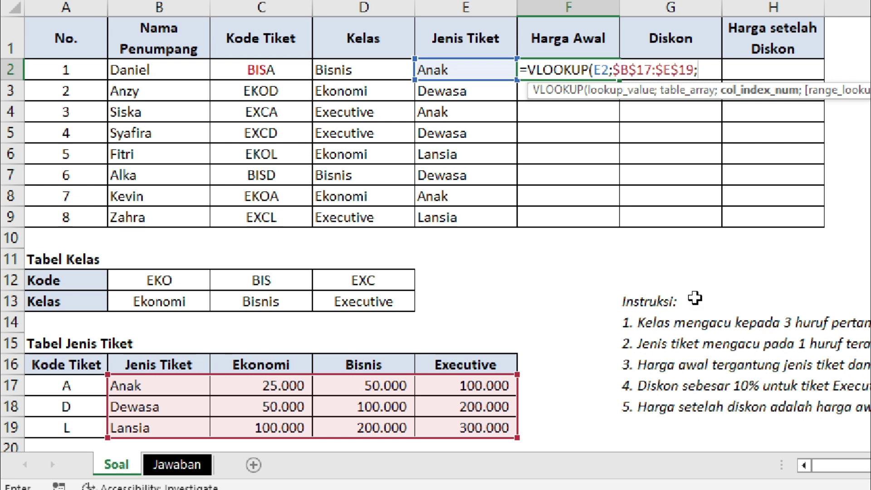
Step: Nest MATCH(D2;$B$16:$E$16;0) as the column index of the VLOOKUP formula in F2
{"action": "type", "text": "match"}
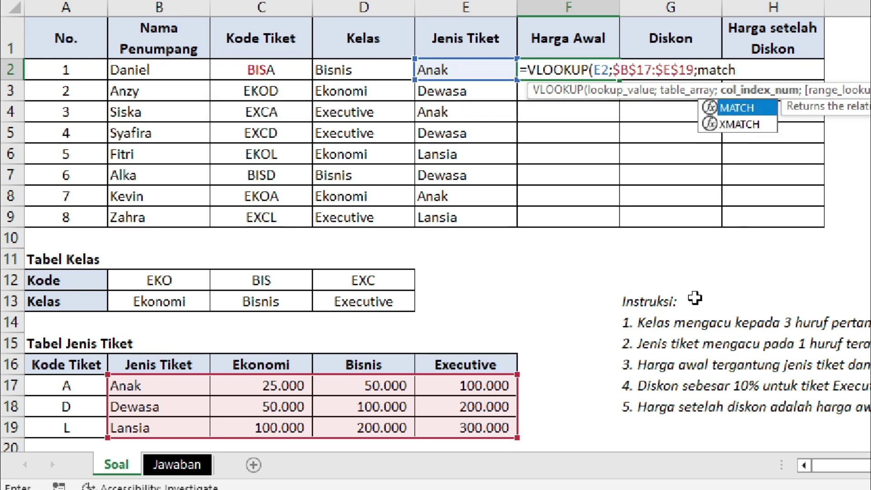
{"action": "key", "text": "Tab"}
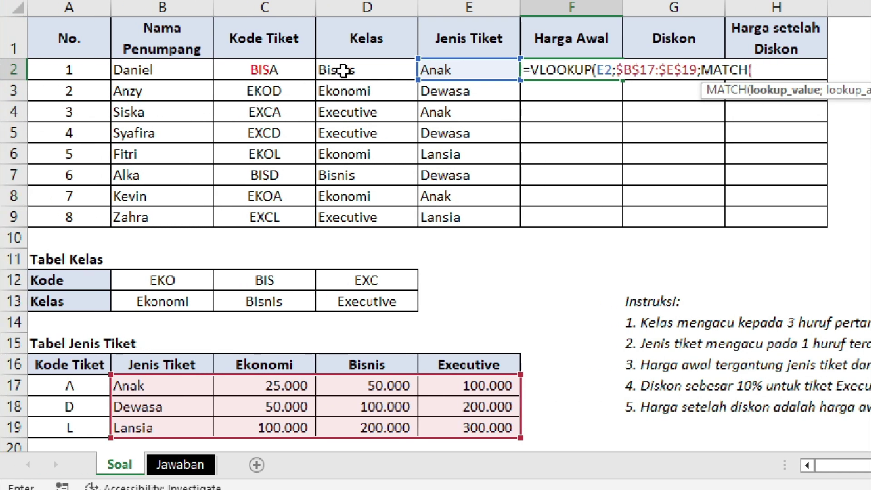
{"action": "left_click", "coordinate": [377, 69]}
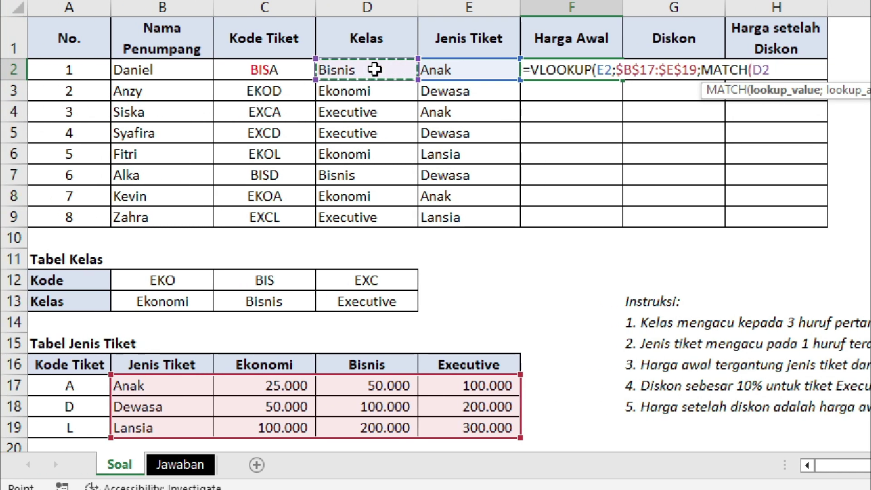
{"action": "type", "text": ";"}
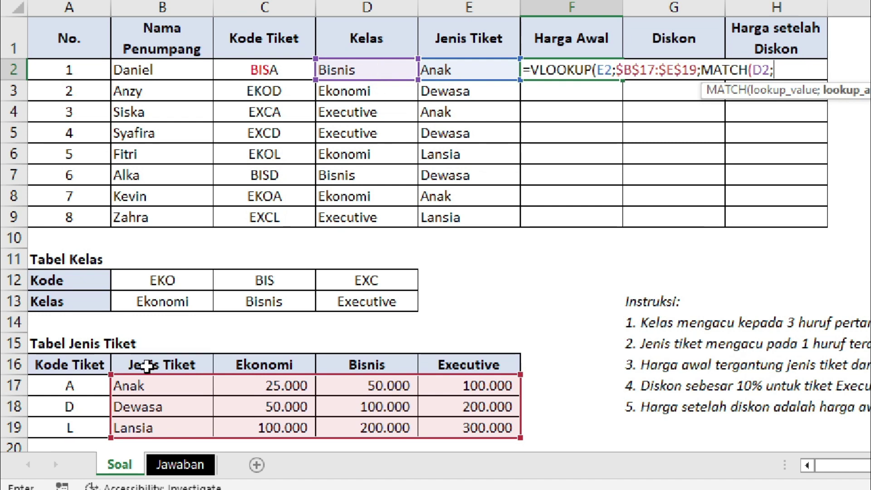
{"action": "left_click_drag", "start_coordinate": [147, 366], "coordinate": [457, 370]}
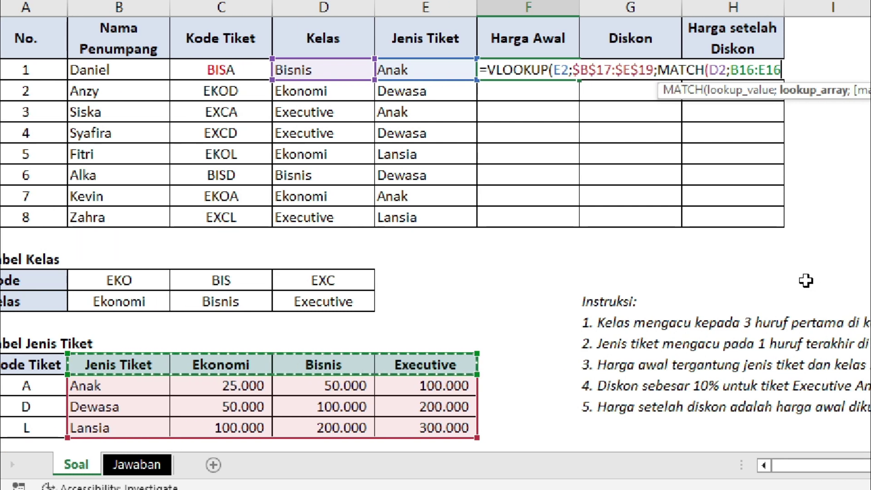
{"action": "key", "text": "F4"}
{"action": "type", "text": ";"}
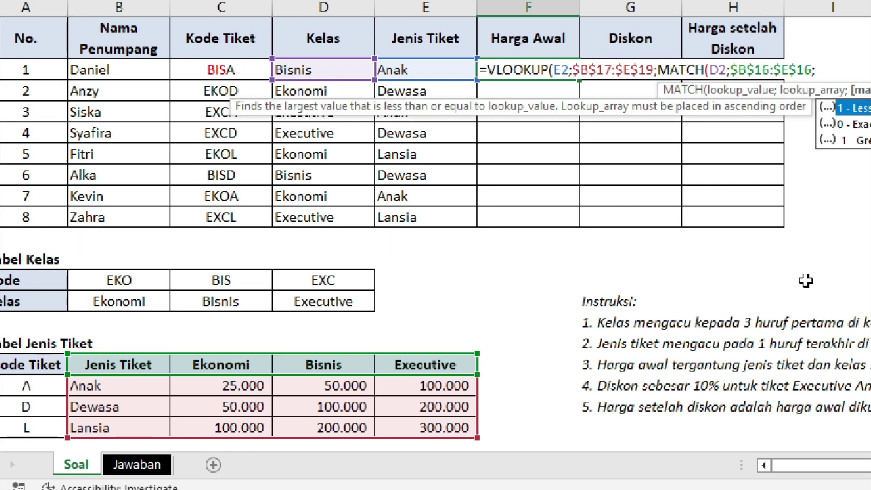
{"action": "type", "text": "0"}
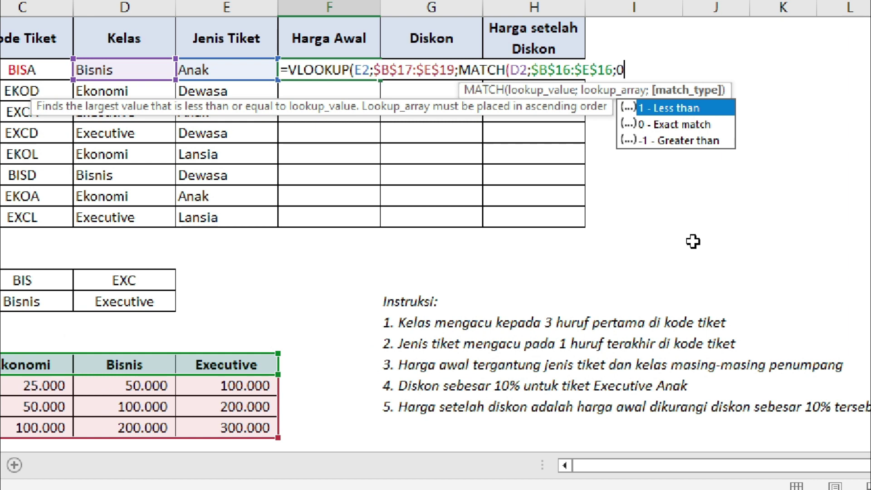
{"action": "type", "text": ")"}
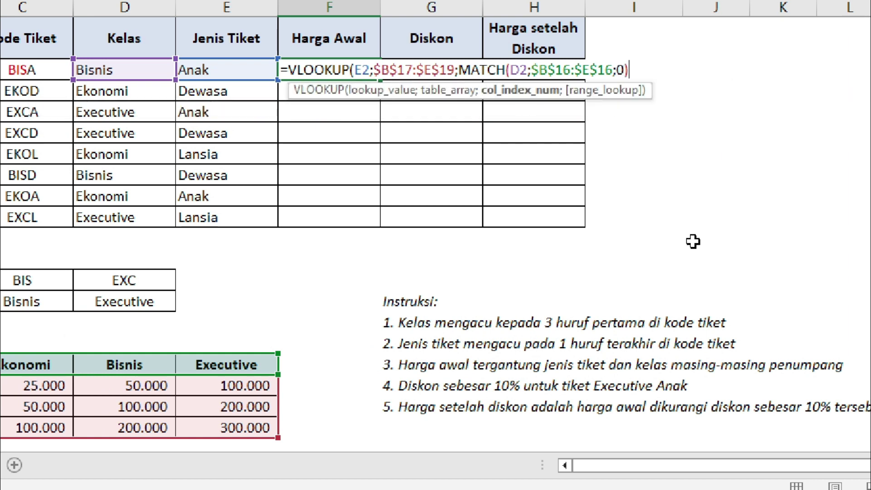
Step: Finish the F2 VLOOKUP with FALSE for an exact match and enter it, keeping F2 selected
{"action": "type", "text": ";"}
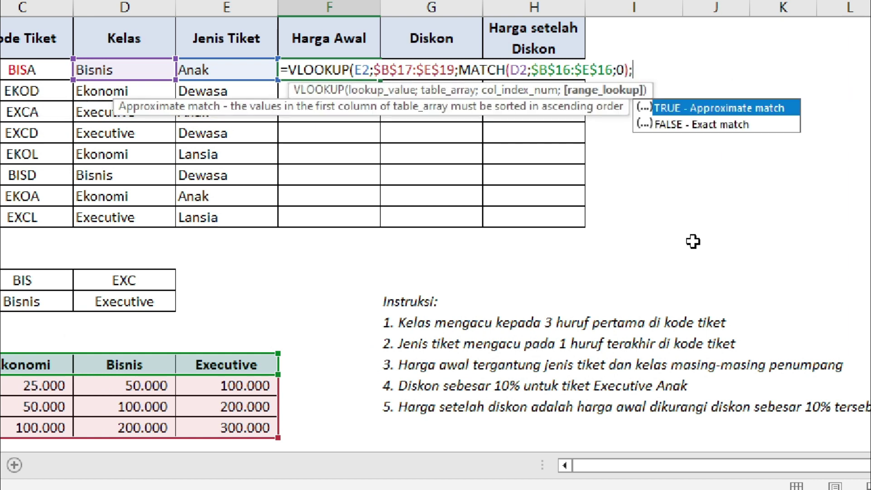
{"action": "key", "text": "Down"}
{"action": "key", "text": "Tab"}
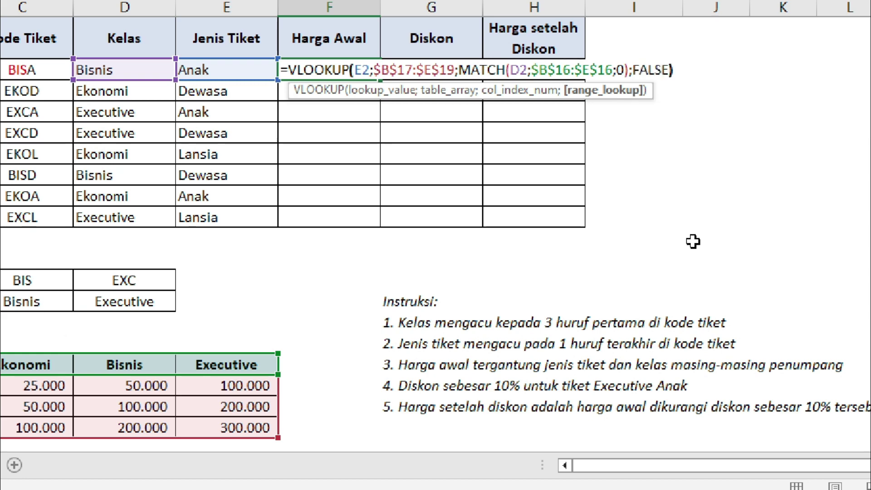
{"action": "key", "text": "ctrl+Return"}
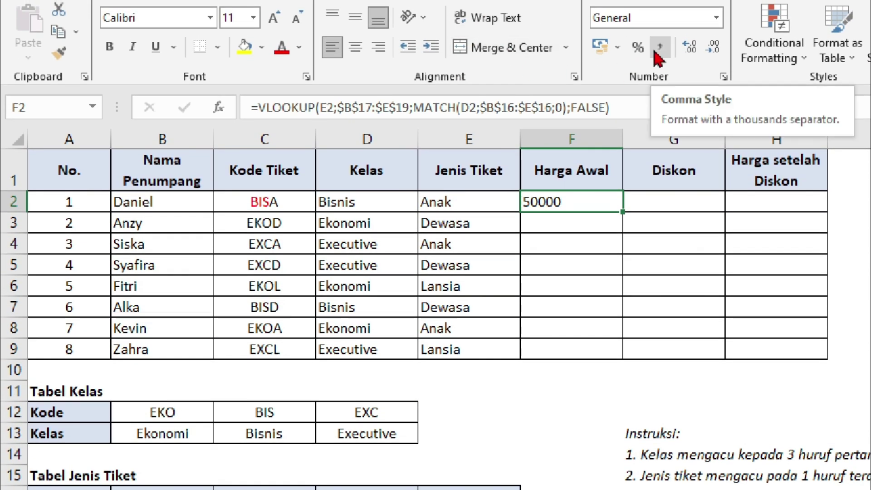
Step: Apply Comma Style to F2 and fill its Harga Awal formula down to F9
{"action": "left_click", "coordinate": [659, 50]}
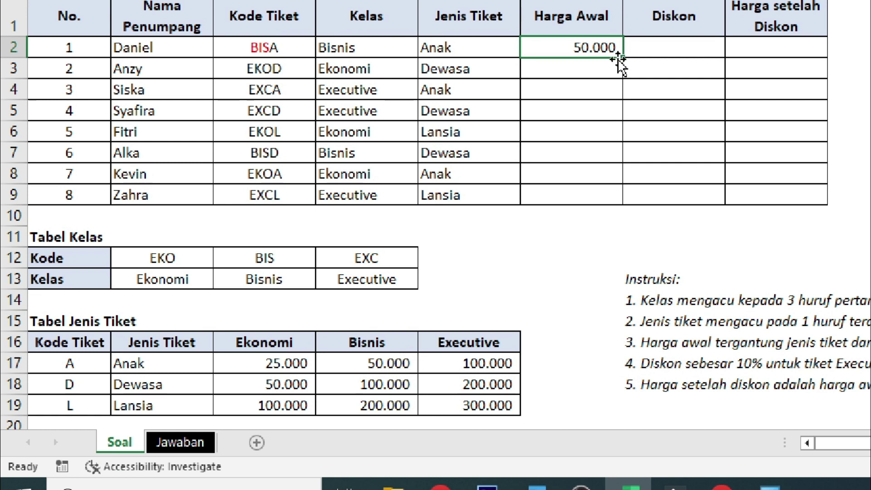
{"action": "left_click_drag", "start_coordinate": [622, 58], "coordinate": [579, 192]}
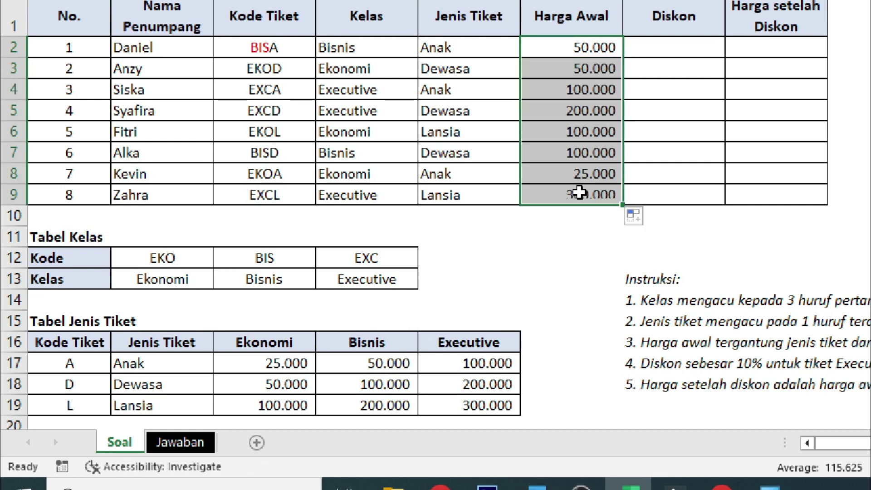
{"action": "left_click", "coordinate": [579, 192]}
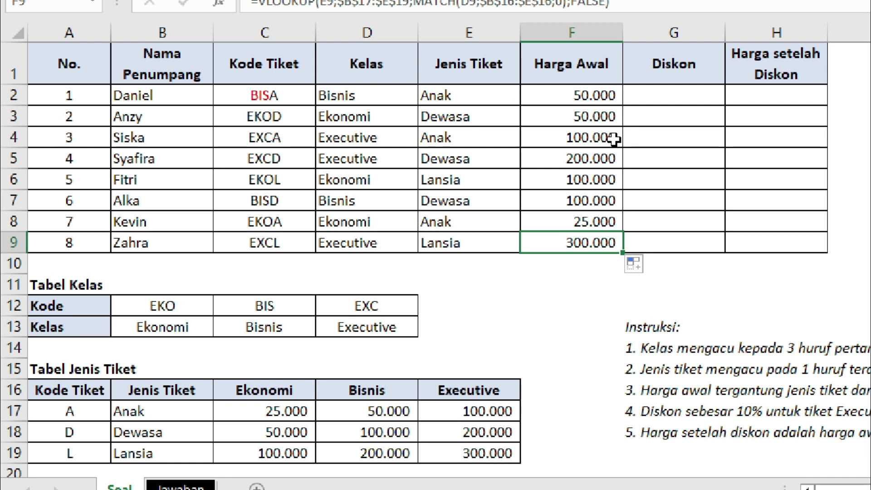
Step: Check the Harga Awal results in column F against the prices for each Kelas and Jenis Tiket in Tabel Jenis Tiket
{"action": "left_click", "coordinate": [444, 95]}
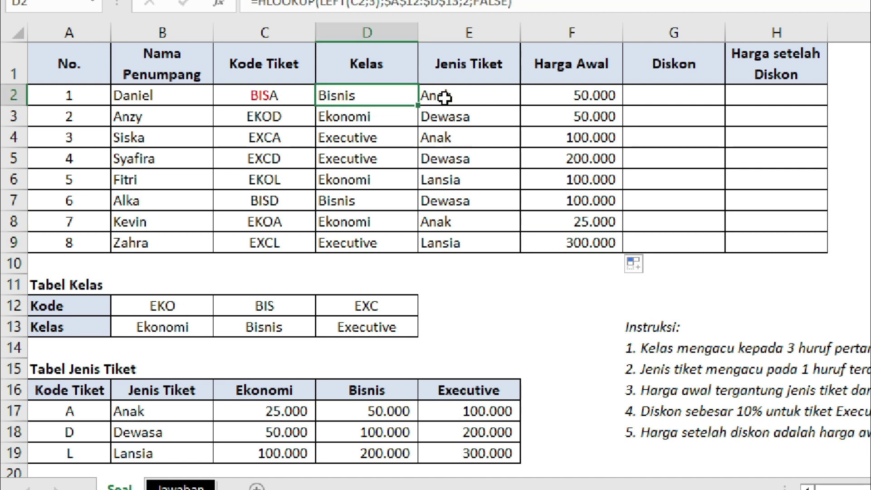
{"action": "left_click", "coordinate": [557, 87]}
{"action": "left_click", "coordinate": [370, 425]}
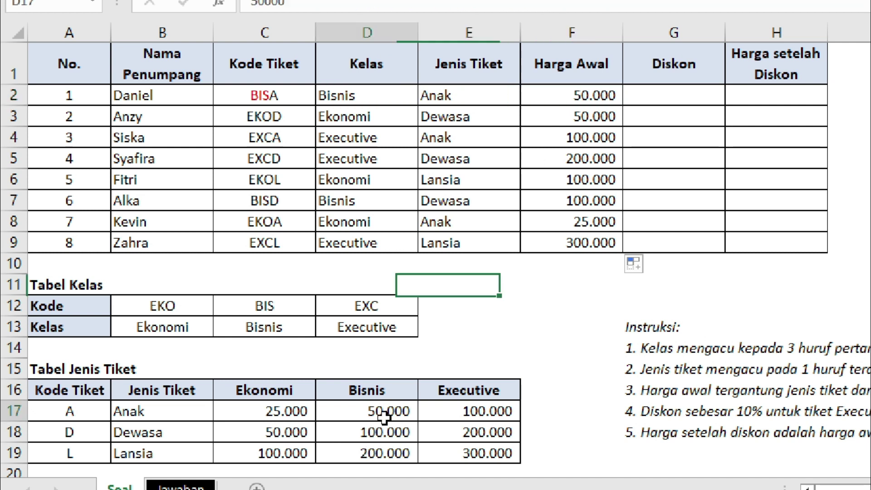
{"action": "left_click", "coordinate": [482, 120]}
{"action": "left_click", "coordinate": [384, 121]}
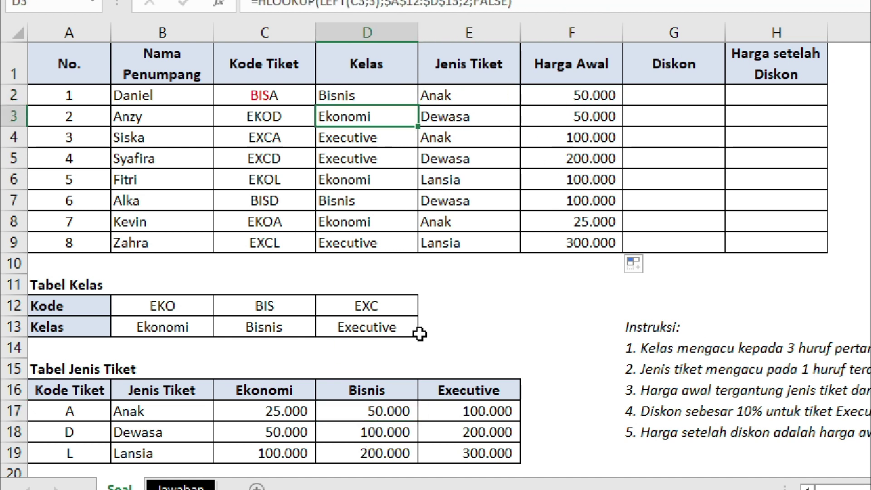
{"action": "left_click", "coordinate": [199, 431]}
{"action": "left_click", "coordinate": [383, 432]}
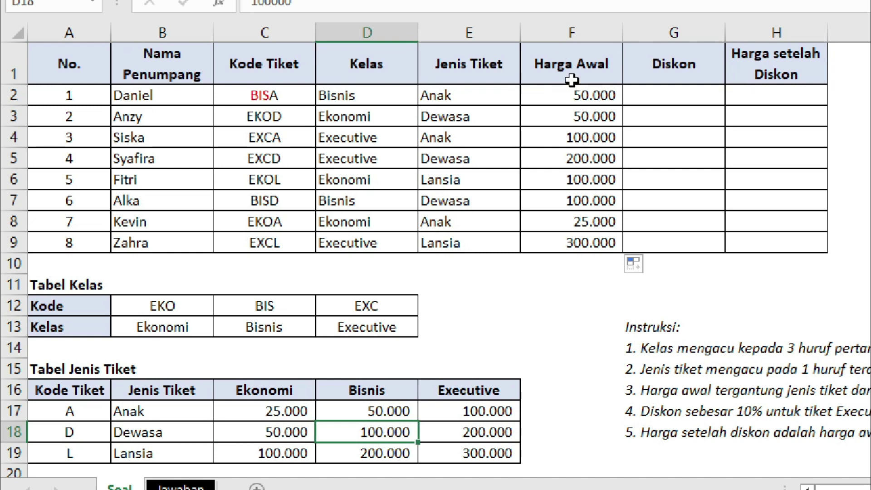
{"action": "left_click", "coordinate": [586, 118]}
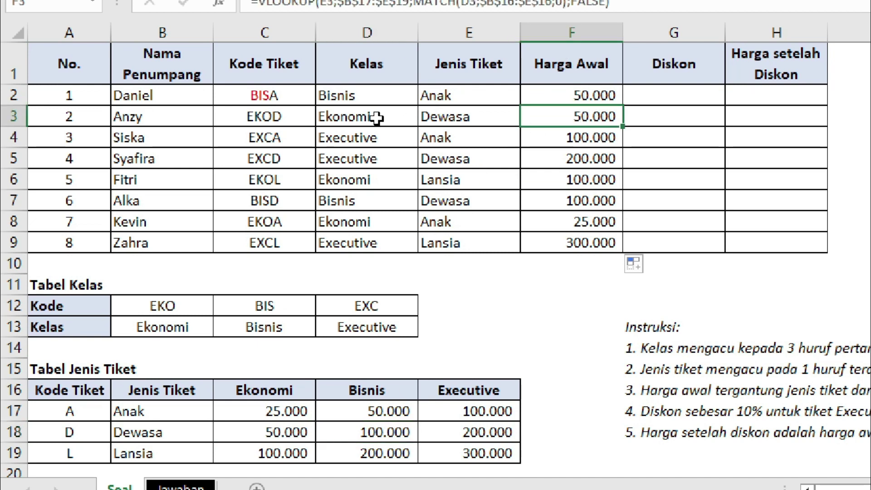
{"action": "left_click", "coordinate": [247, 431]}
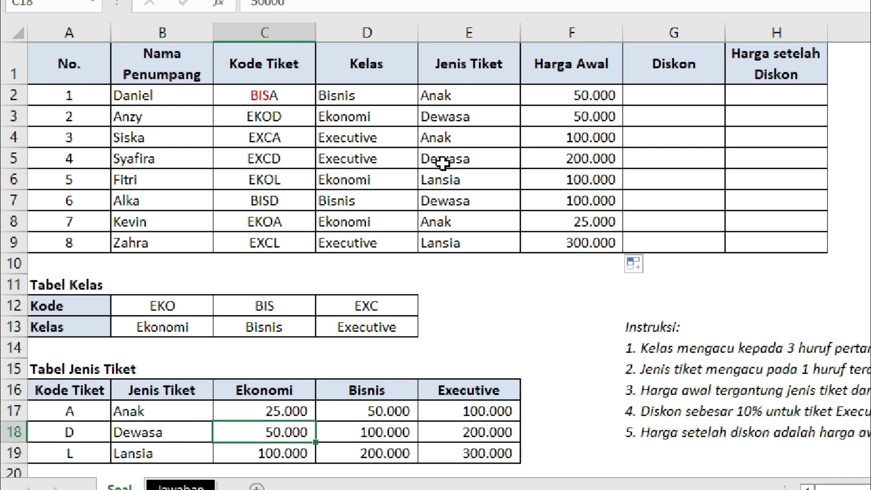
{"action": "left_click", "coordinate": [387, 145]}
{"action": "left_click", "coordinate": [576, 159]}
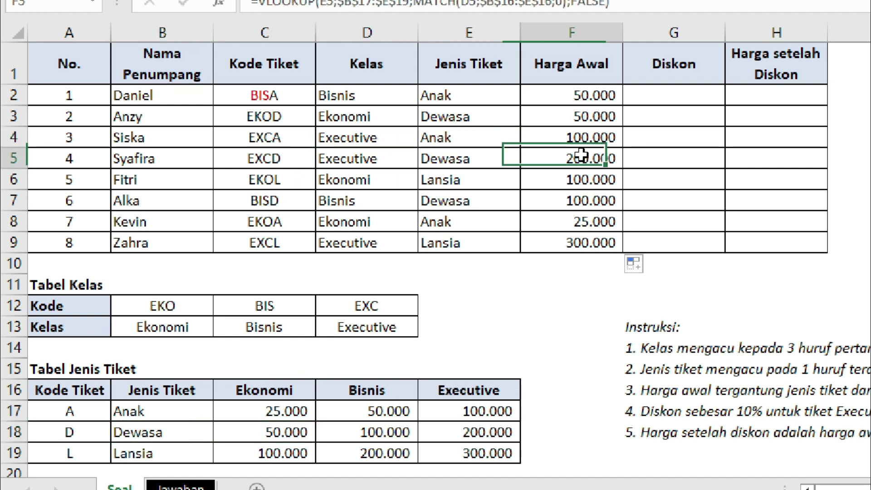
{"action": "left_click", "coordinate": [459, 404]}
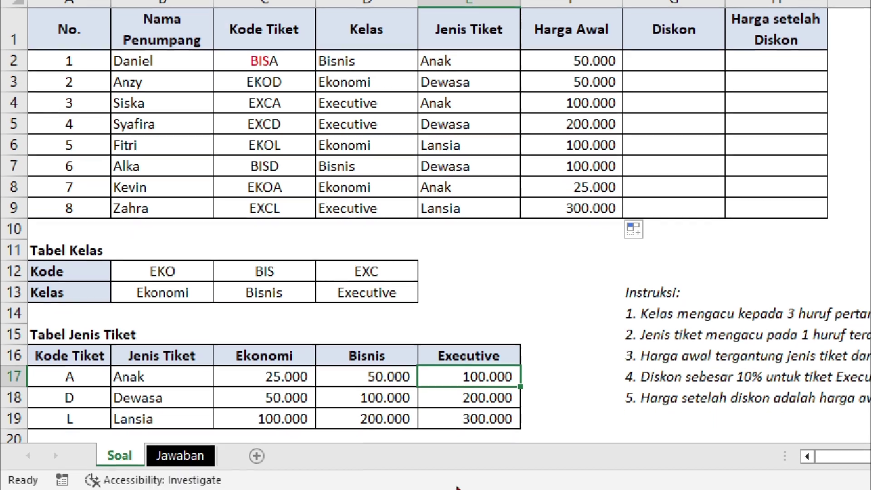
{"action": "left_click_drag", "start_coordinate": [456, 393], "coordinate": [131, 378]}
{"action": "left_click", "coordinate": [577, 205]}
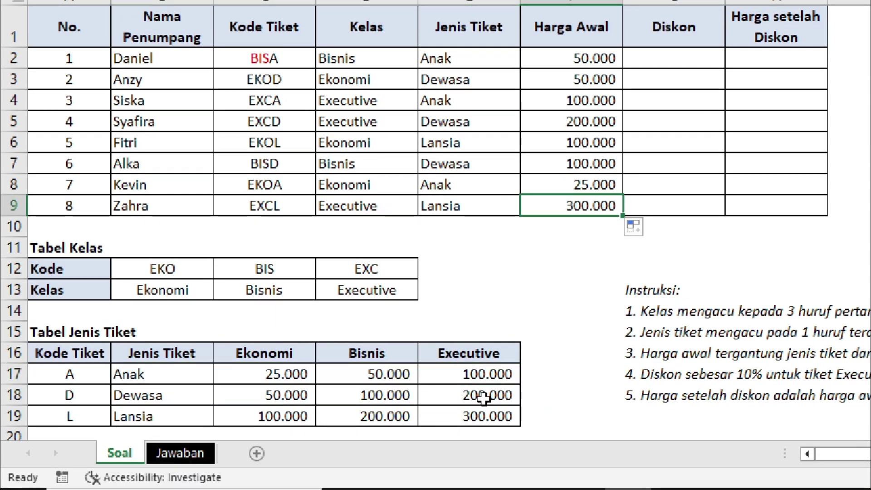
{"action": "left_click", "coordinate": [464, 419]}
{"action": "left_click_drag", "start_coordinate": [587, 59], "coordinate": [591, 197]}
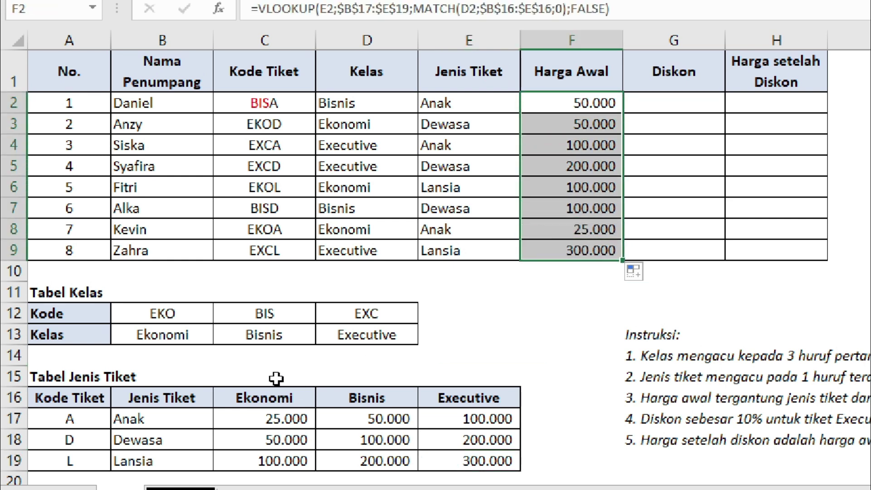
{"action": "left_click_drag", "start_coordinate": [286, 397], "coordinate": [435, 460]}
Step: Start the Diskon formula in G2 with an IF containing a nested AND test, following instruction 4
{"action": "left_click", "coordinate": [671, 198]}
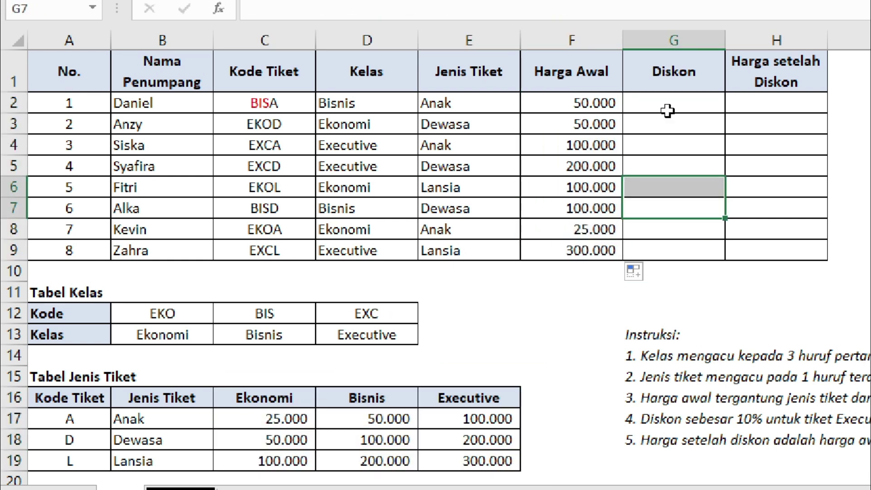
{"action": "left_click", "coordinate": [663, 91]}
{"action": "left_click", "coordinate": [668, 104]}
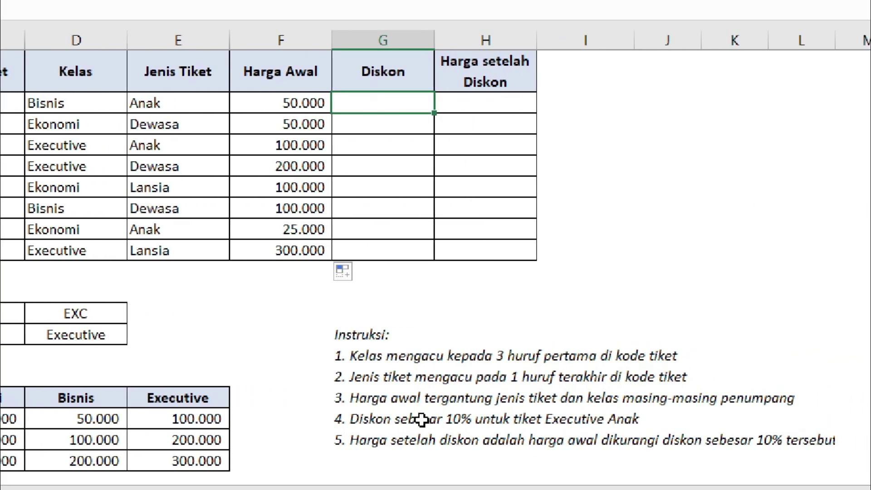
{"action": "left_click", "coordinate": [672, 420]}
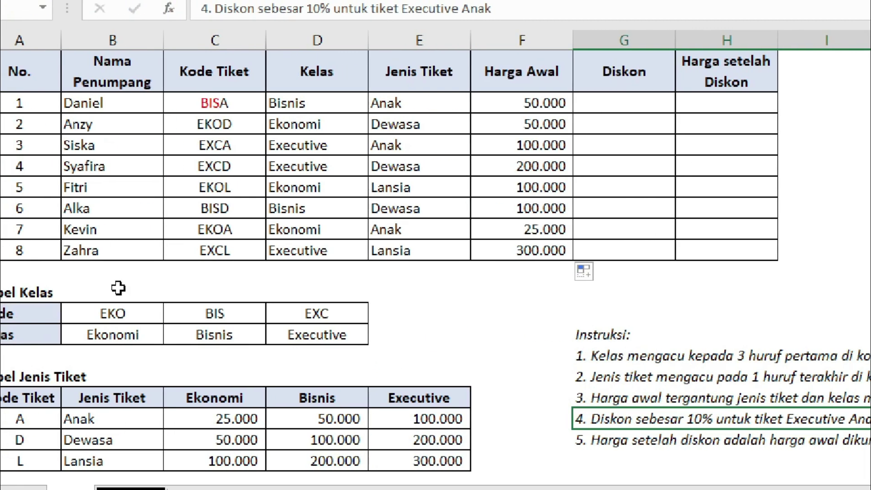
{"action": "left_click", "coordinate": [618, 109]}
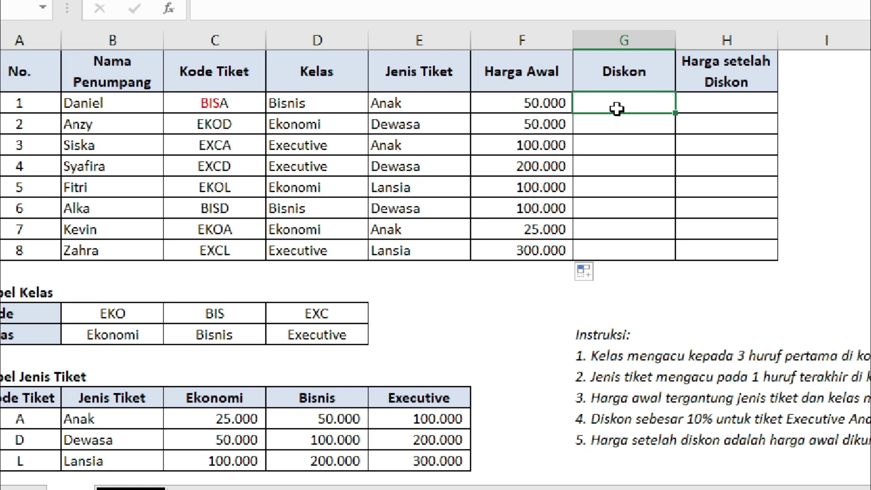
{"action": "double_click", "coordinate": [618, 109]}
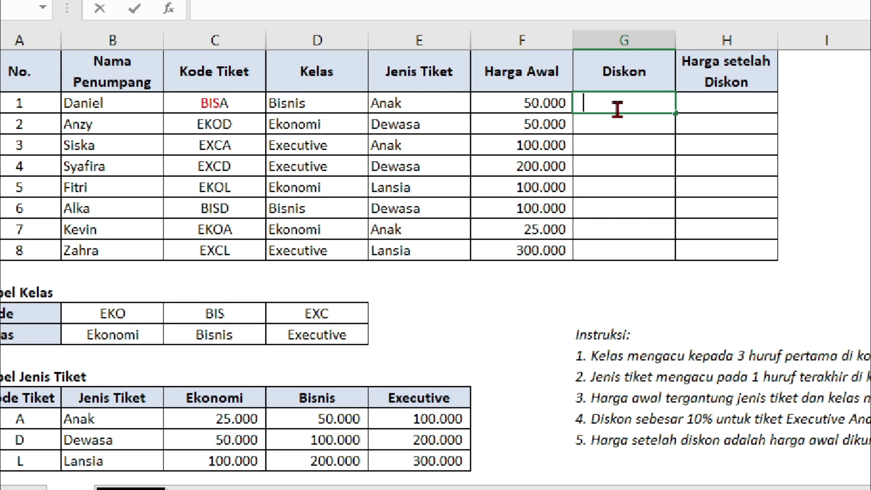
{"action": "type", "text": "=if"}
{"action": "key", "text": "Tab"}
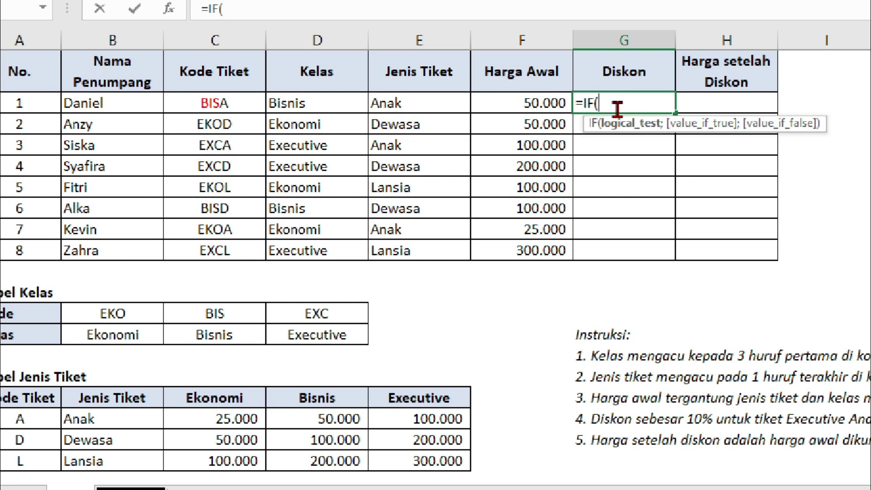
{"action": "type", "text": "anb"}
{"action": "key", "text": "BackSpace"}
{"action": "type", "text": "d"}
{"action": "key", "text": "Tab"}
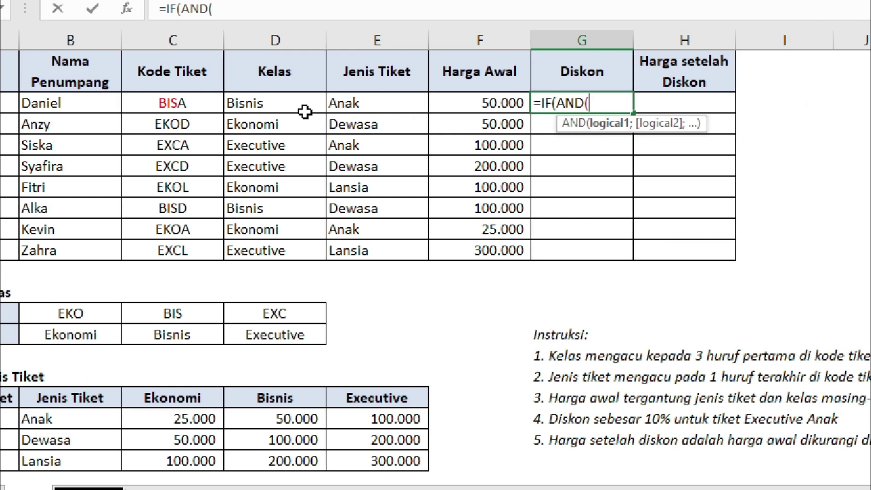
Step: Enter D2="Executive" as the first condition of the AND test in G2
{"action": "left_click", "coordinate": [292, 103]}
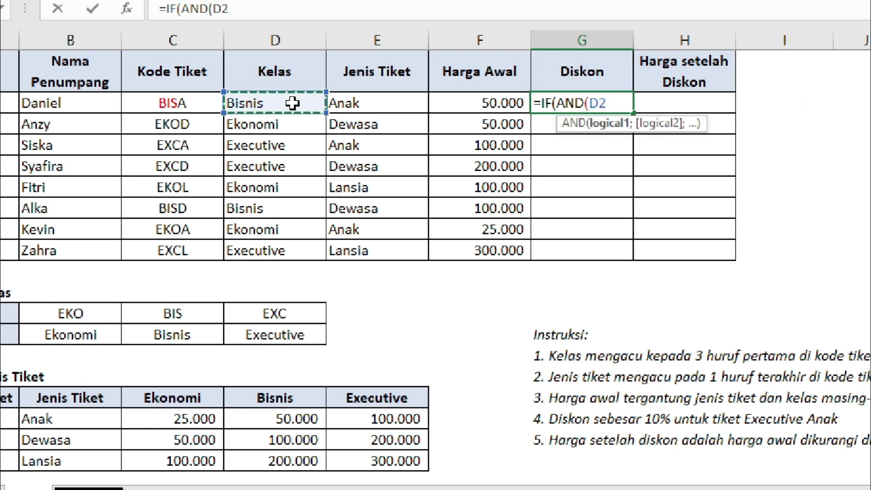
{"action": "type", "text": "="}
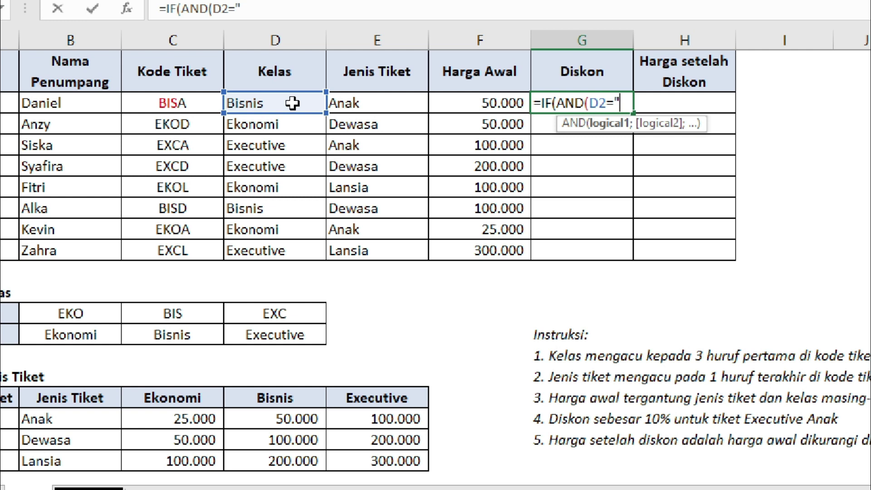
{"action": "type", "text": "\"Execui"}
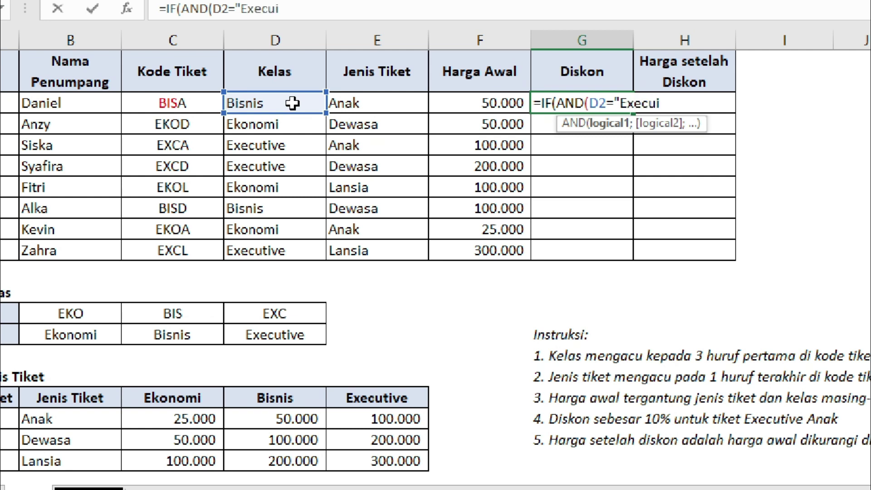
{"action": "key", "text": "BackSpace"}
{"action": "type", "text": "tive\""}
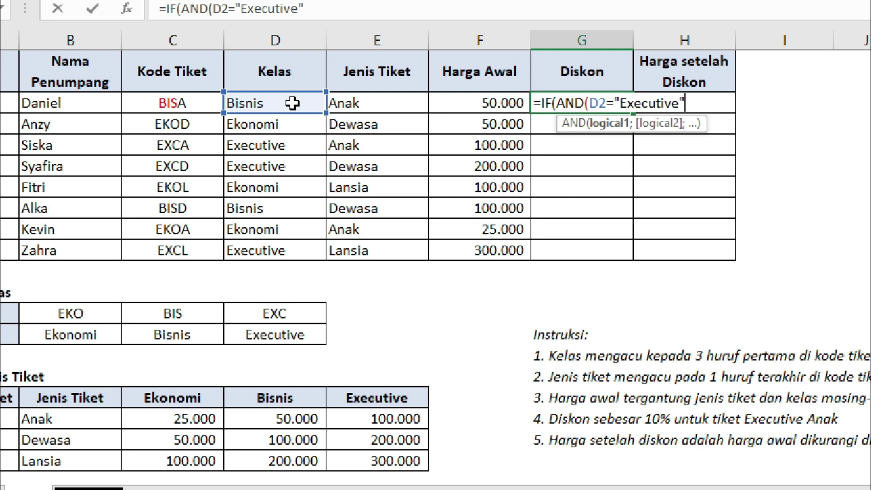
Step: Add E2="Anak" as the second condition of the AND test in G2 and close the AND
{"action": "type", "text": ";"}
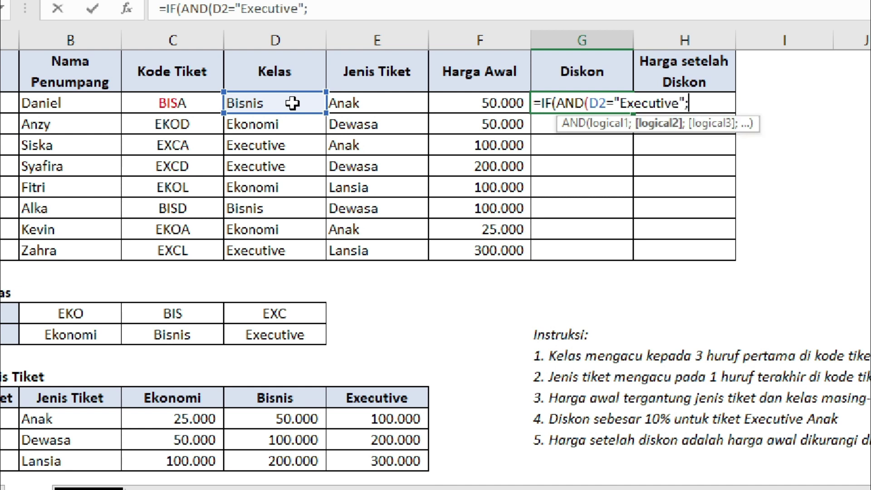
{"action": "left_click", "coordinate": [375, 98]}
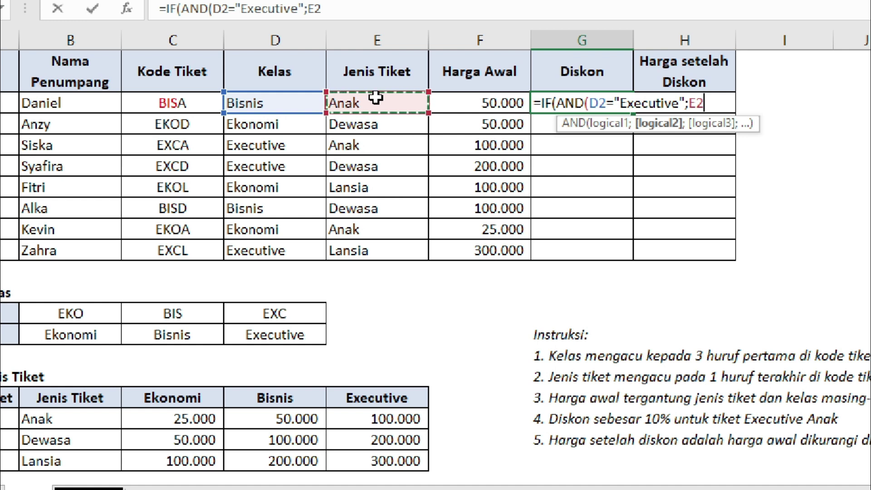
{"action": "type", "text": "=\"A"}
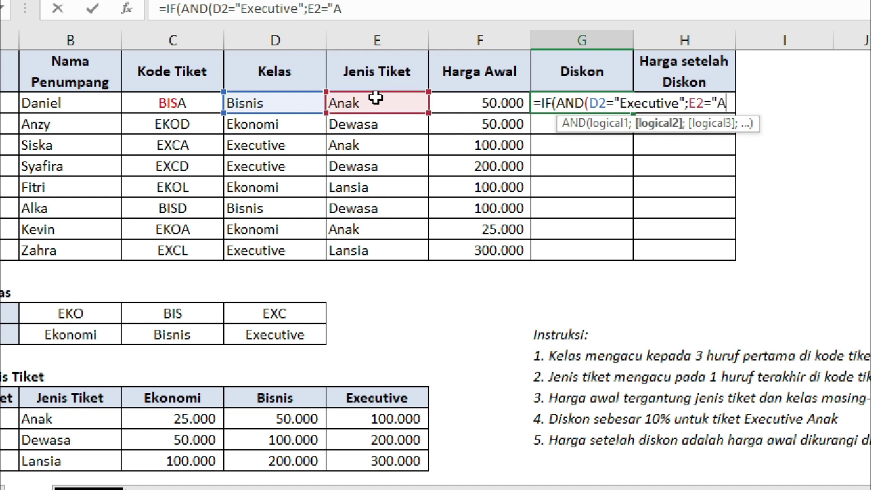
{"action": "type", "text": "nak\")"}
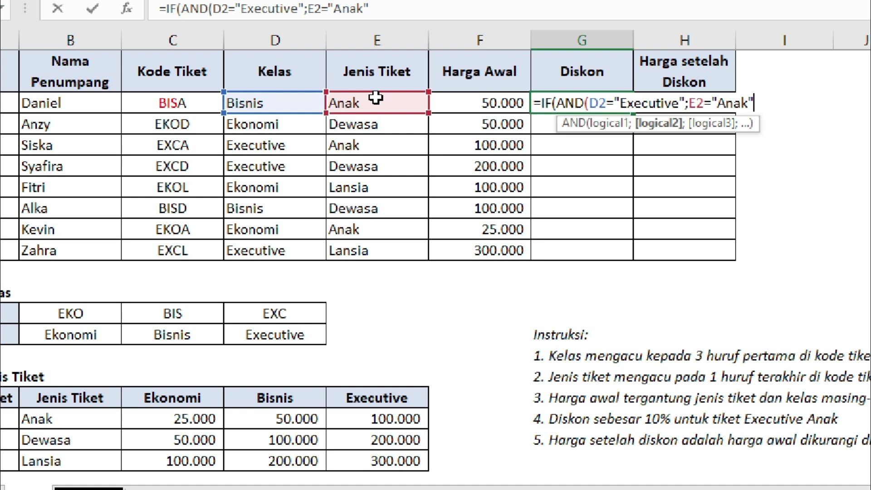
Step: Complete the IF in G2 with 10% as the true result and 0% as the false result, and enter the formula
{"action": "type", "text": ";"}
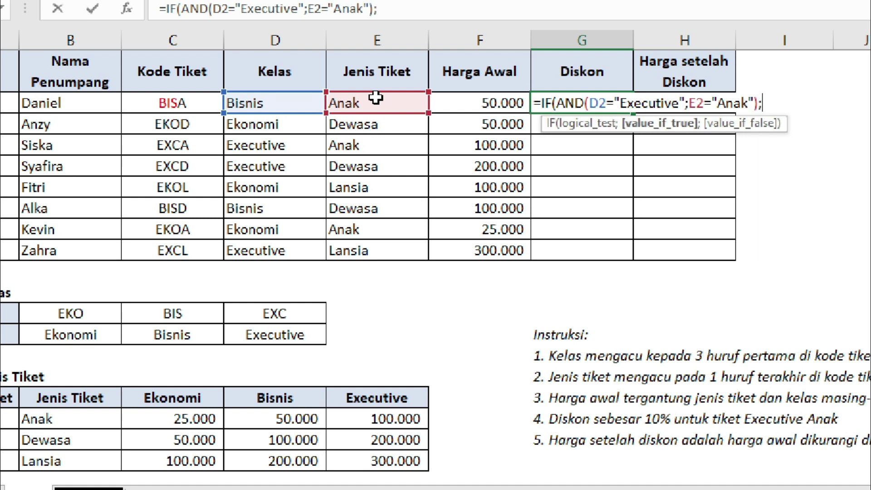
{"action": "type", "text": "10%"}
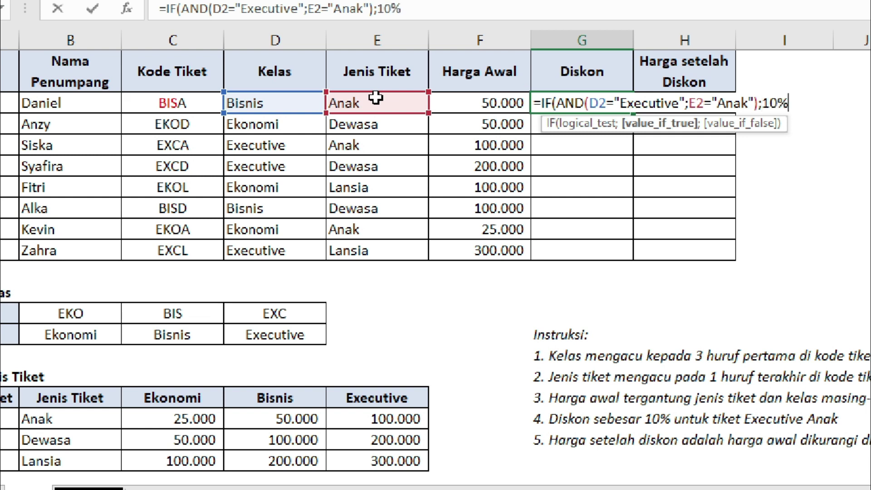
{"action": "type", "text": ";"}
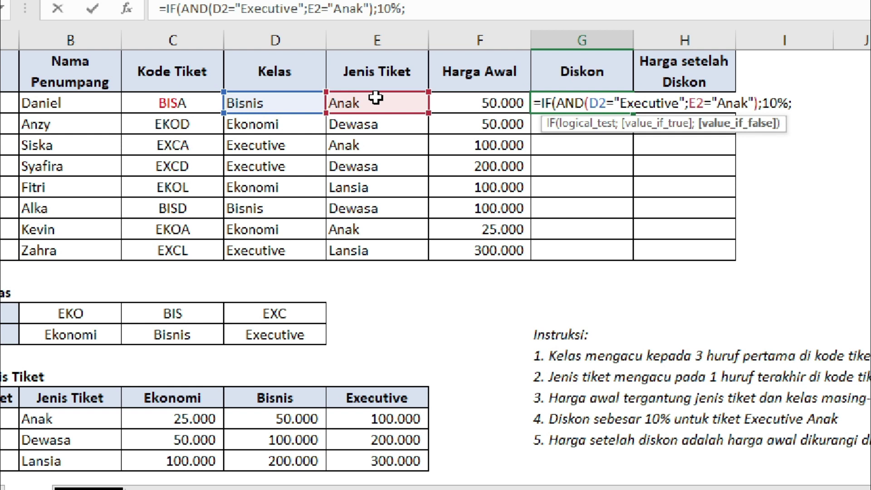
{"action": "type", "text": "0"}
{"action": "key", "text": "BackSpace"}
{"action": "type", "text": "%)"}
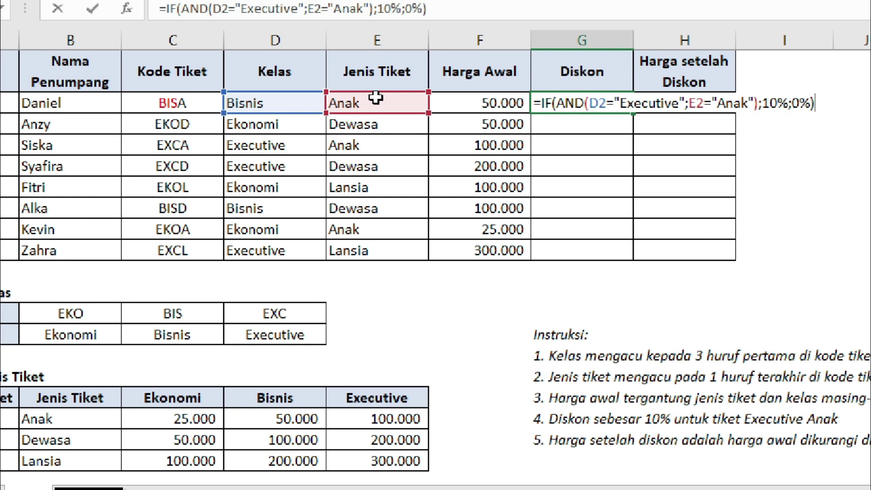
{"action": "key", "text": "ctrl+Return"}
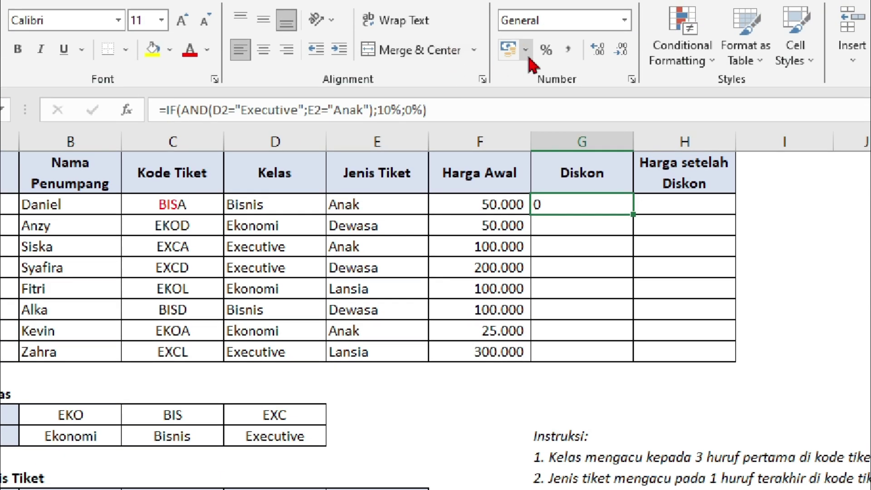
Step: Format G2 as a centred percentage and fill its Diskon formula down to G9
{"action": "left_click", "coordinate": [546, 49]}
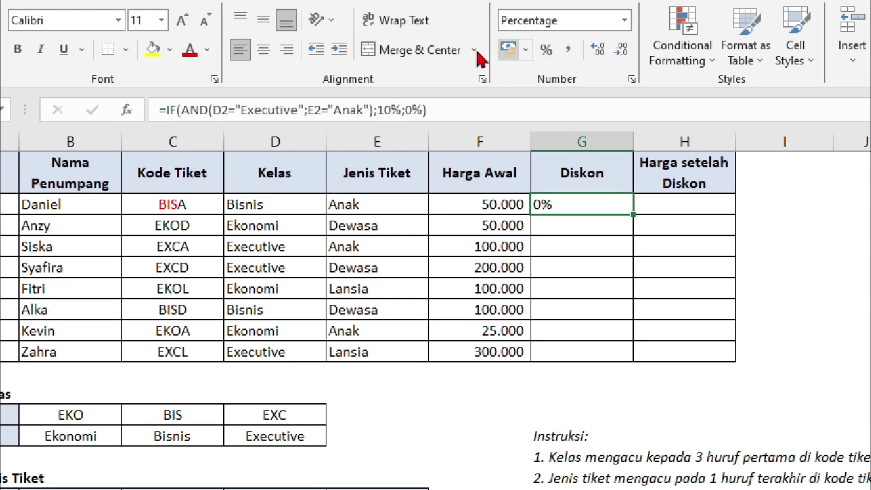
{"action": "left_click", "coordinate": [264, 50]}
{"action": "left_click_drag", "start_coordinate": [634, 214], "coordinate": [635, 362]}
Step: Check the Diskon results in column G against each passenger's Kelas and Jenis Tiket, especially the Executive Anak row
{"action": "left_click", "coordinate": [574, 288]}
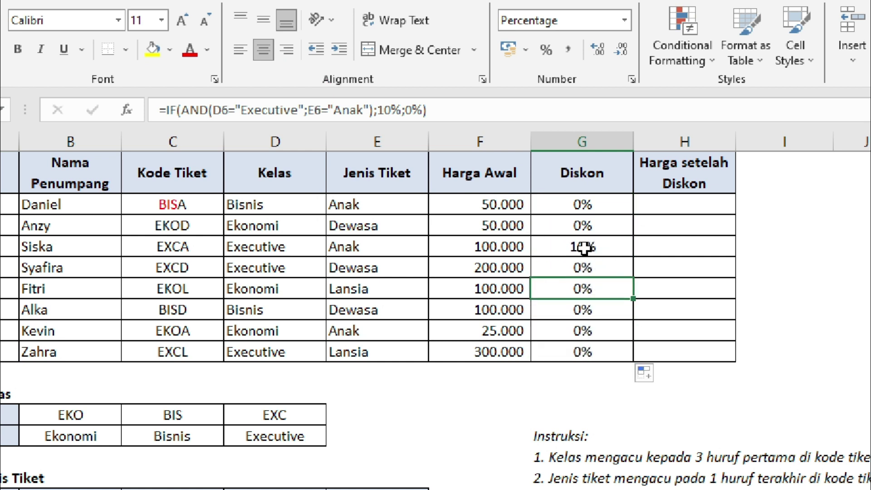
{"action": "left_click", "coordinate": [600, 203]}
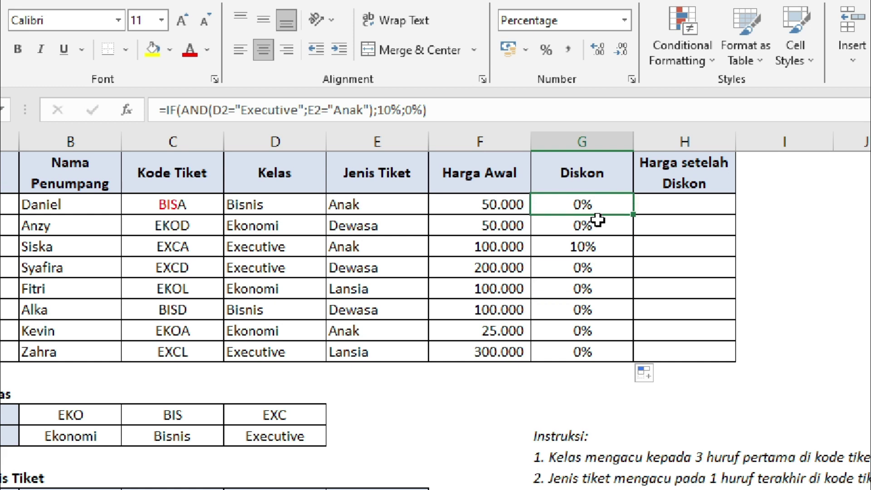
{"action": "left_click_drag", "start_coordinate": [599, 209], "coordinate": [593, 352]}
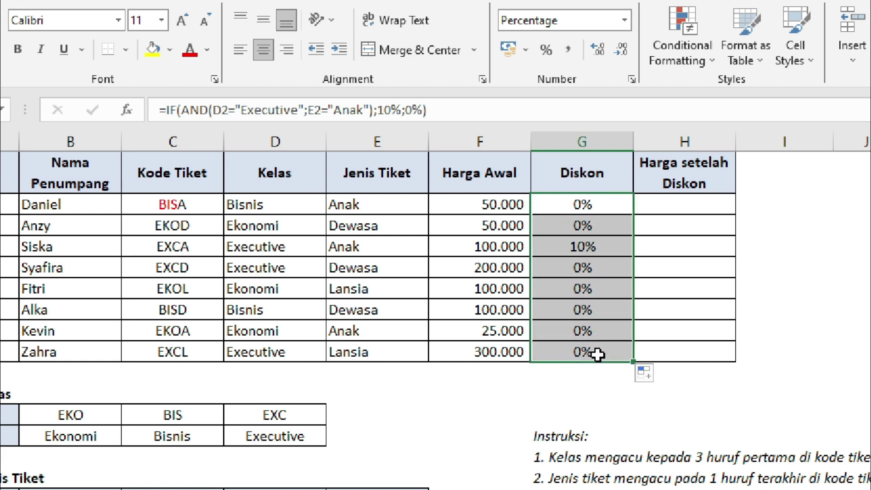
{"action": "left_click", "coordinate": [563, 248]}
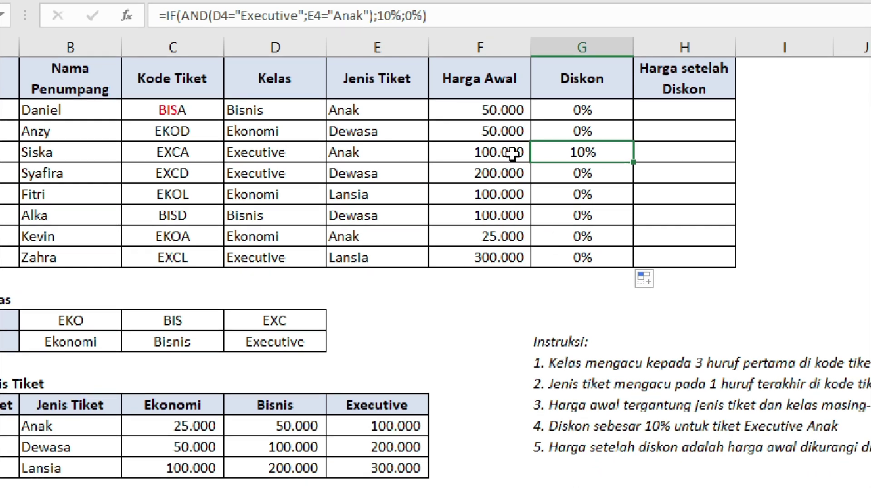
{"action": "left_click", "coordinate": [386, 153]}
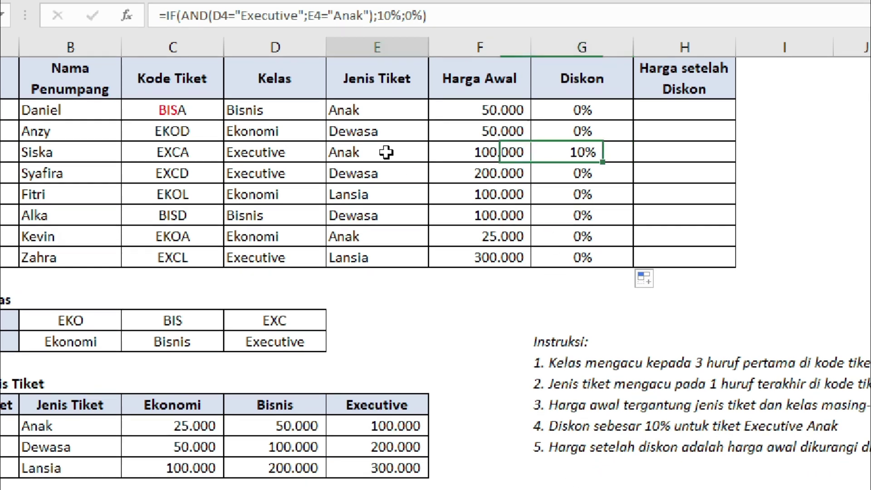
{"action": "left_click", "coordinate": [291, 152]}
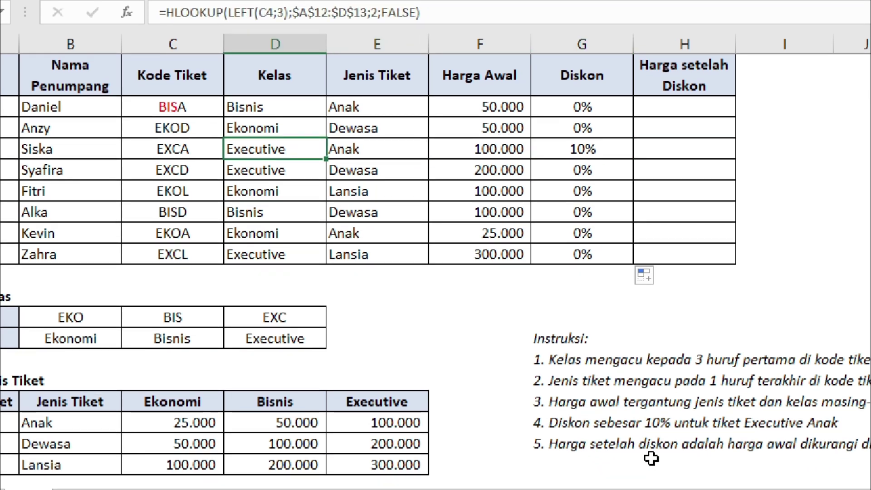
{"action": "left_click", "coordinate": [600, 151]}
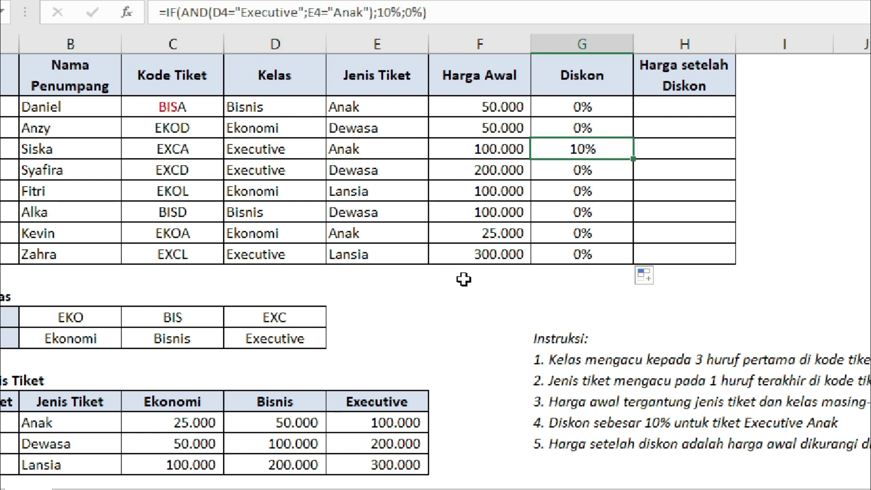
{"action": "left_click_drag", "start_coordinate": [585, 166], "coordinate": [565, 171]}
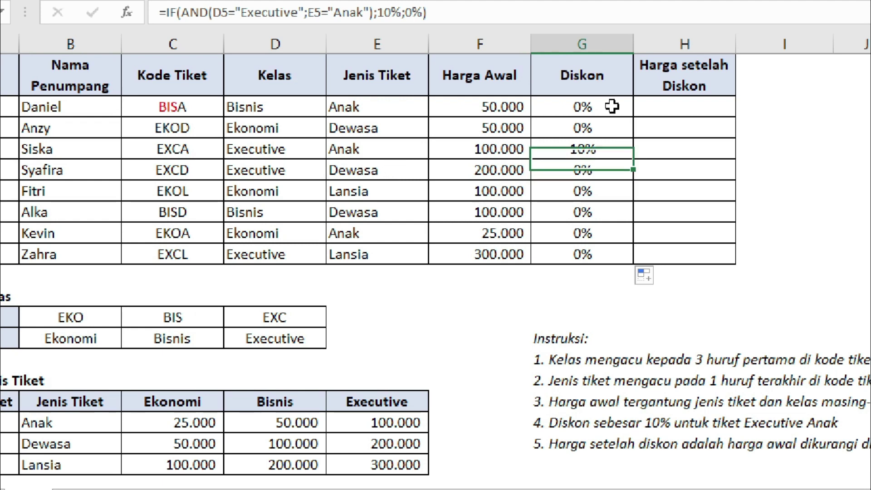
{"action": "left_click_drag", "start_coordinate": [611, 107], "coordinate": [599, 254]}
Step: Enter the Harga setelah Diskon formula =F2-(F2*G2) in H2, following instruction 5
{"action": "left_click", "coordinate": [858, 402]}
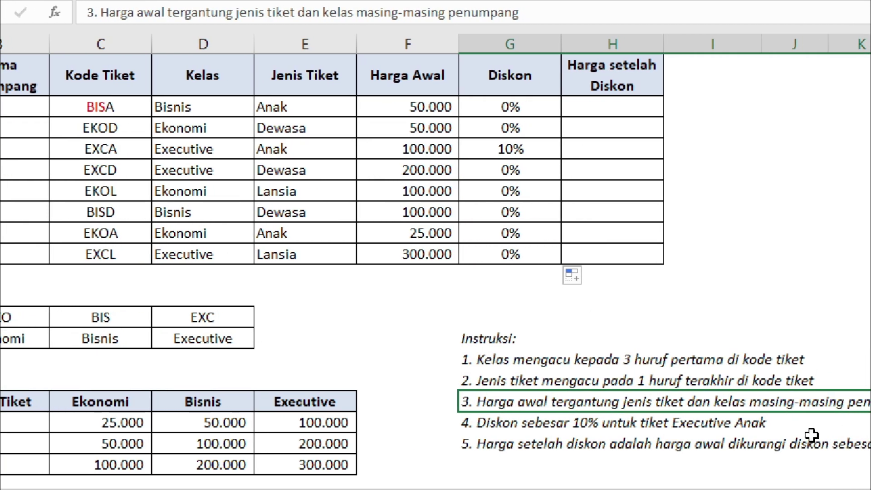
{"action": "left_click", "coordinate": [810, 443]}
{"action": "scroll", "coordinate": [850, 370], "scroll_direction": "right", "scroll_amount": 3}
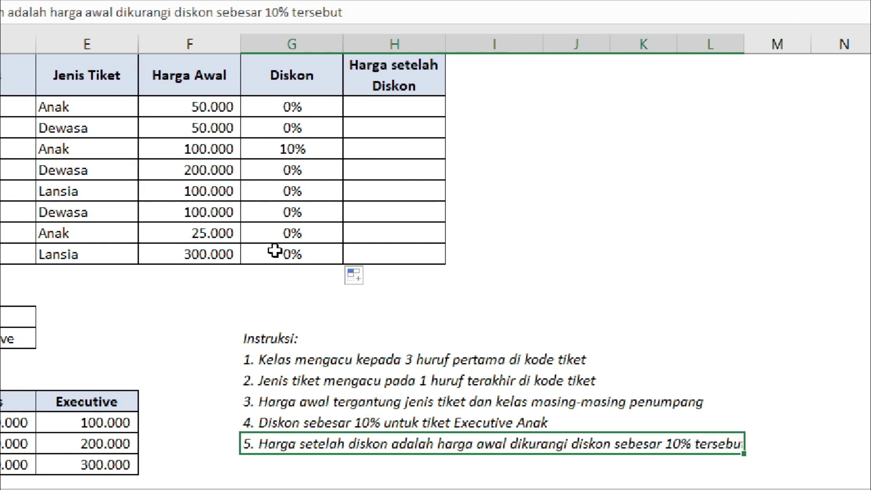
{"action": "left_click", "coordinate": [361, 113]}
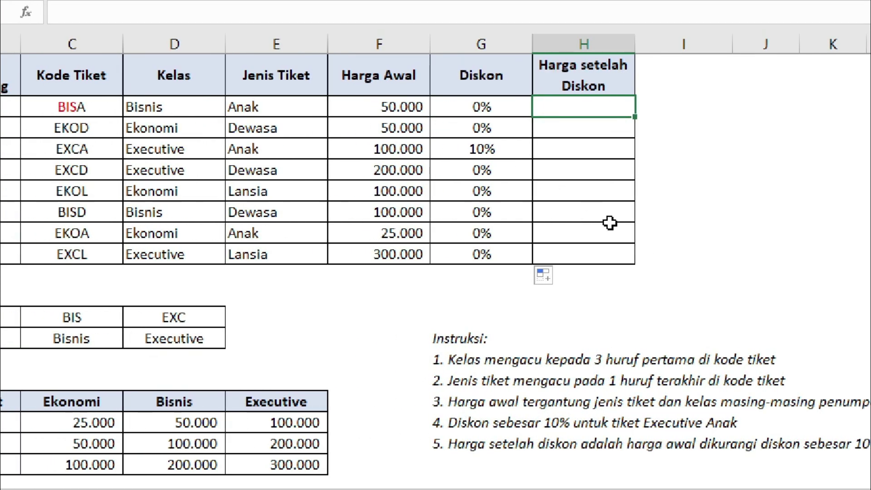
{"action": "type", "text": "="}
{"action": "left_click", "coordinate": [398, 105]}
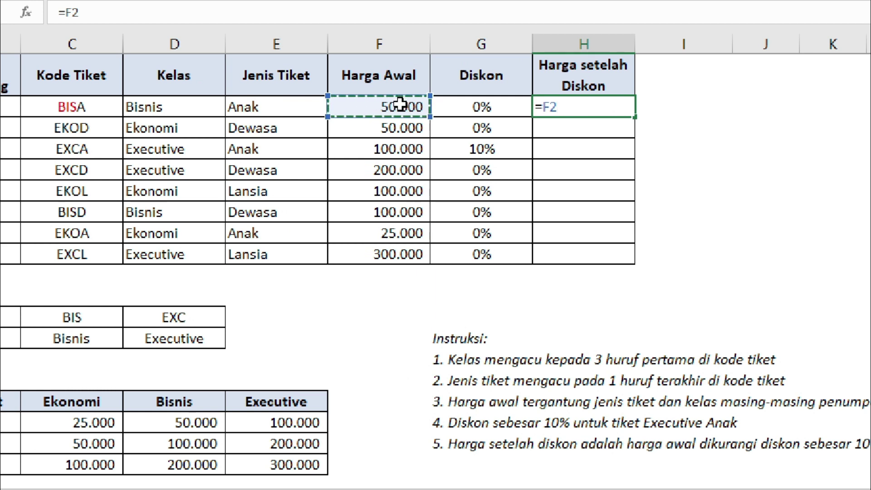
{"action": "type", "text": "-("}
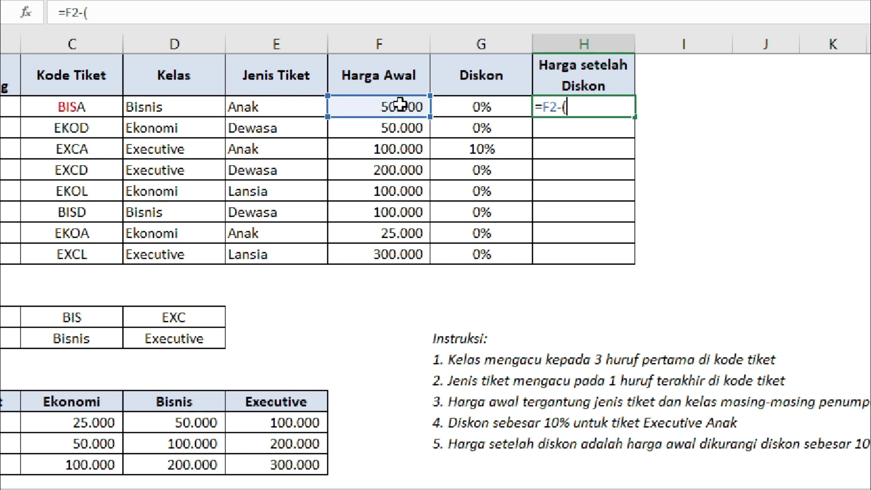
{"action": "left_click", "coordinate": [400, 104]}
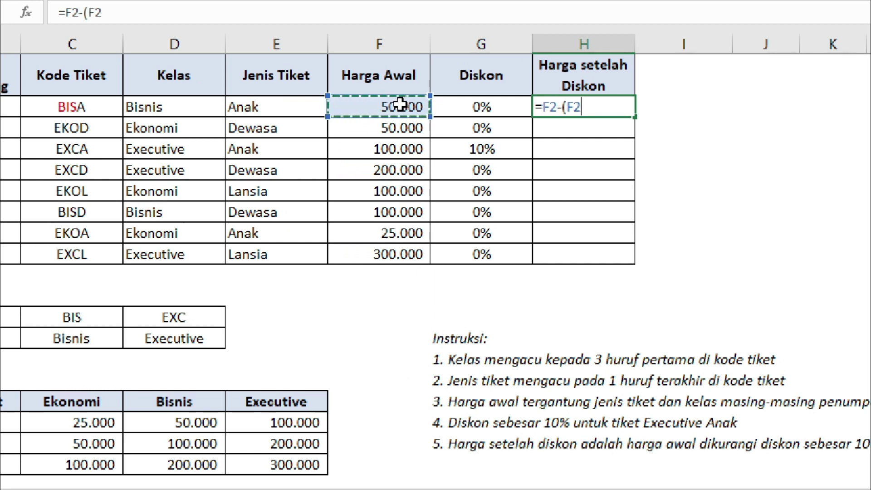
{"action": "type", "text": "*"}
{"action": "left_click", "coordinate": [462, 109]}
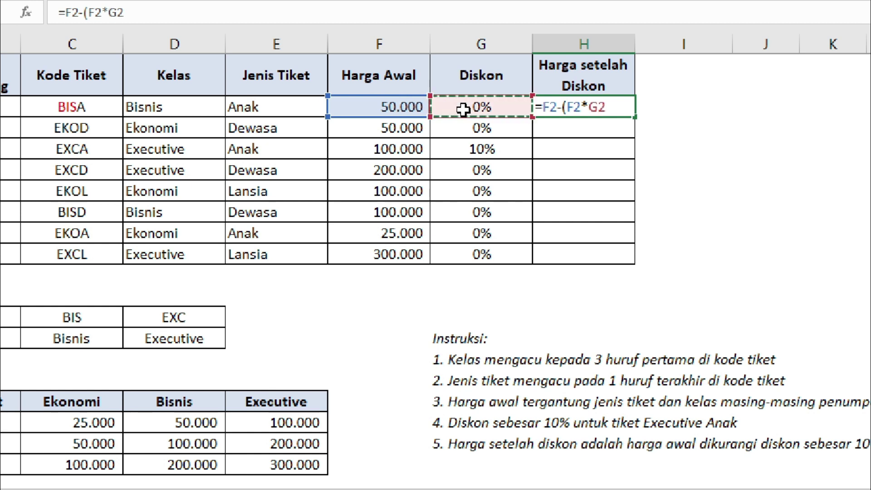
{"action": "type", "text": ")"}
{"action": "key", "text": "ctrl+Return"}
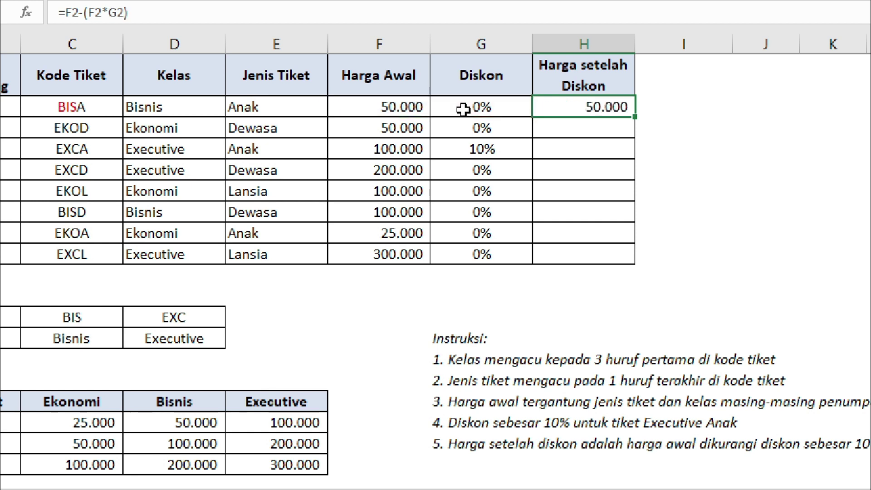
Step: Fill the Harga setelah Diskon formula from H2 down to H9 and check the resulting prices
{"action": "left_click_drag", "start_coordinate": [634, 118], "coordinate": [626, 255]}
{"action": "left_click", "coordinate": [598, 252]}
{"action": "left_click", "coordinate": [594, 167]}
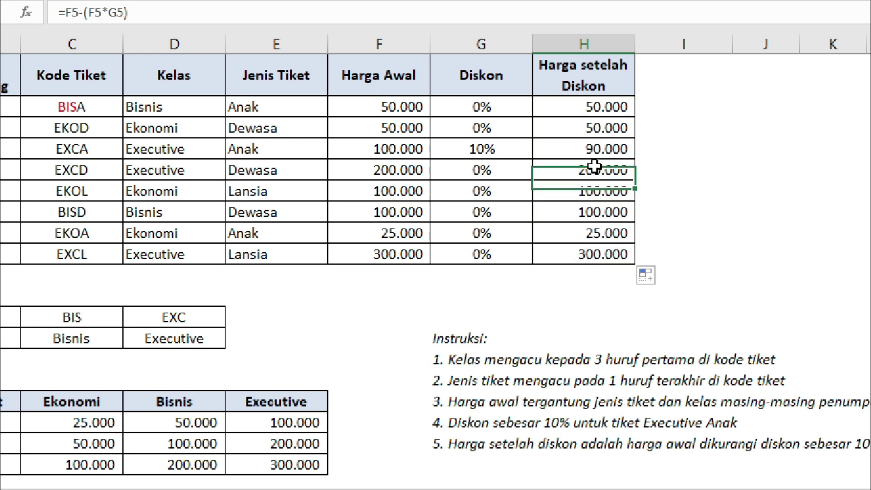
{"action": "left_click", "coordinate": [579, 234]}
{"action": "left_click", "coordinate": [575, 255]}
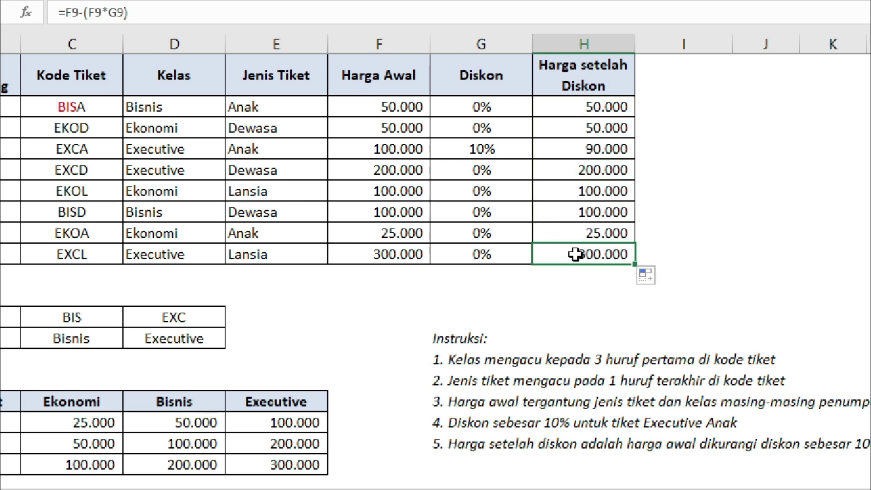